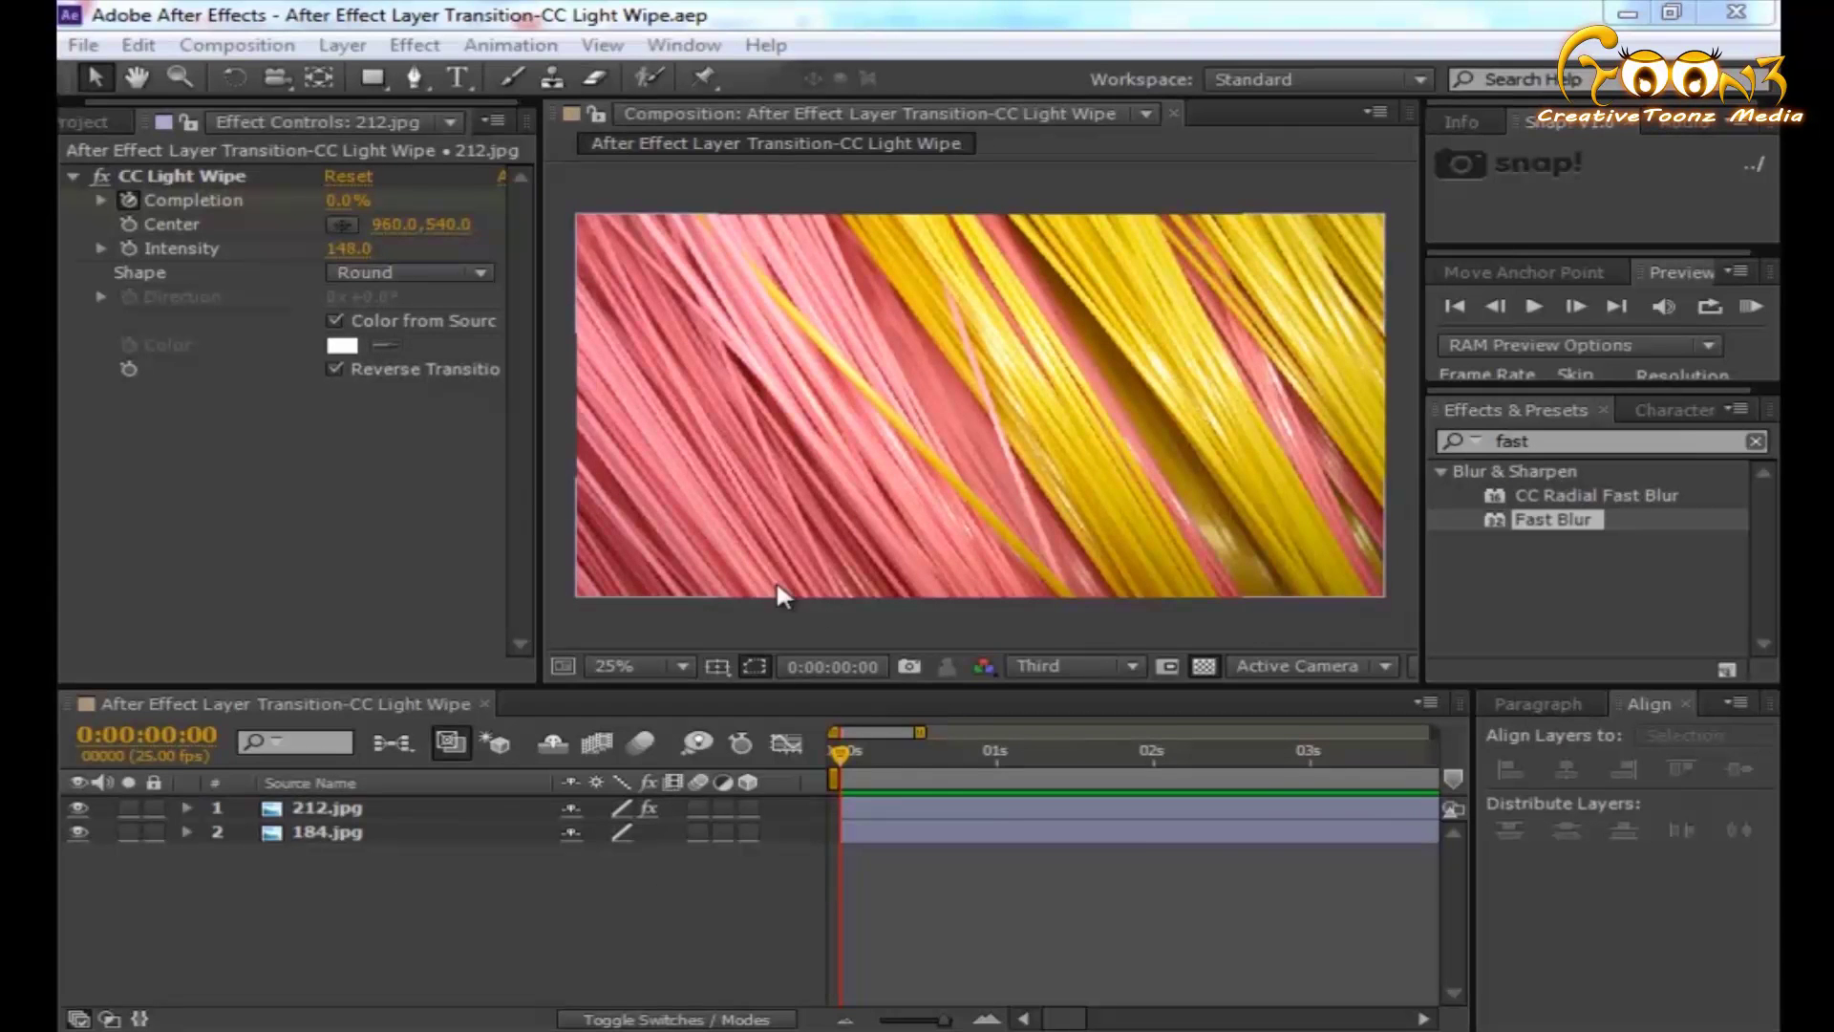
- Toggle the 212.jpg layer's visibility and preview the existing transition
left_click(332, 812)
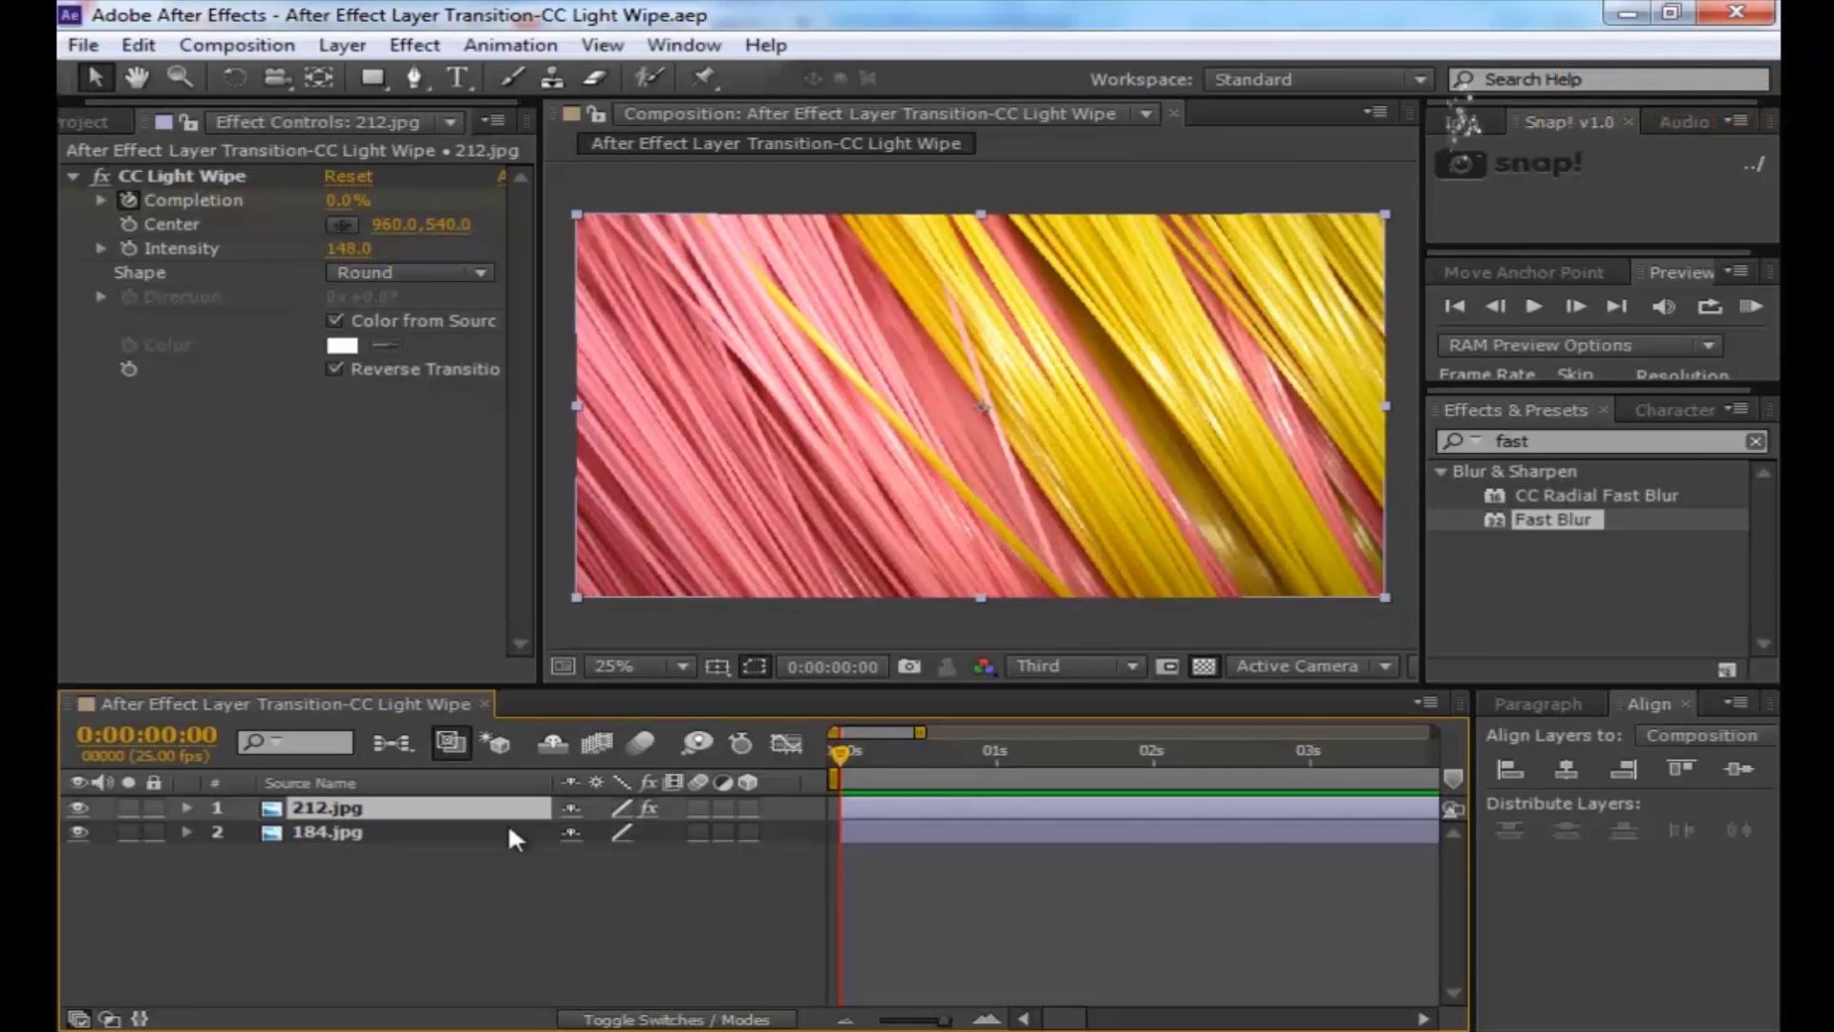
left_click(78, 808)
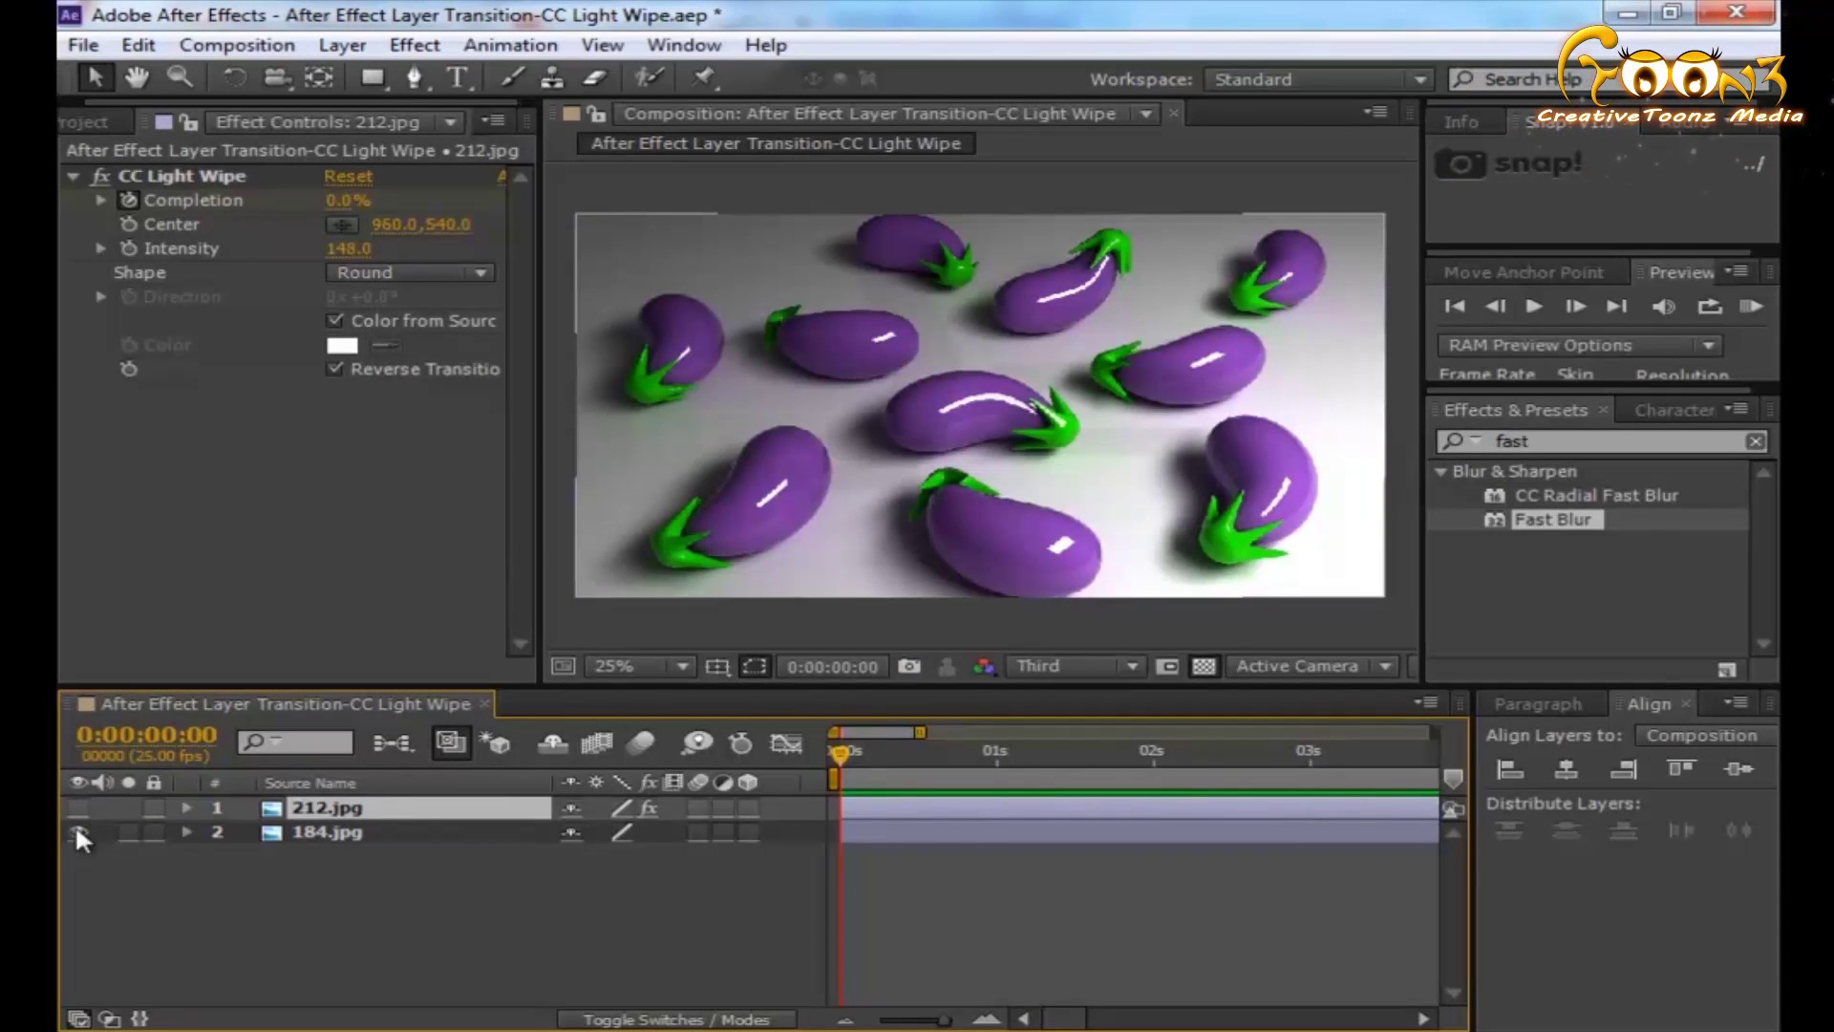
left_click(78, 807)
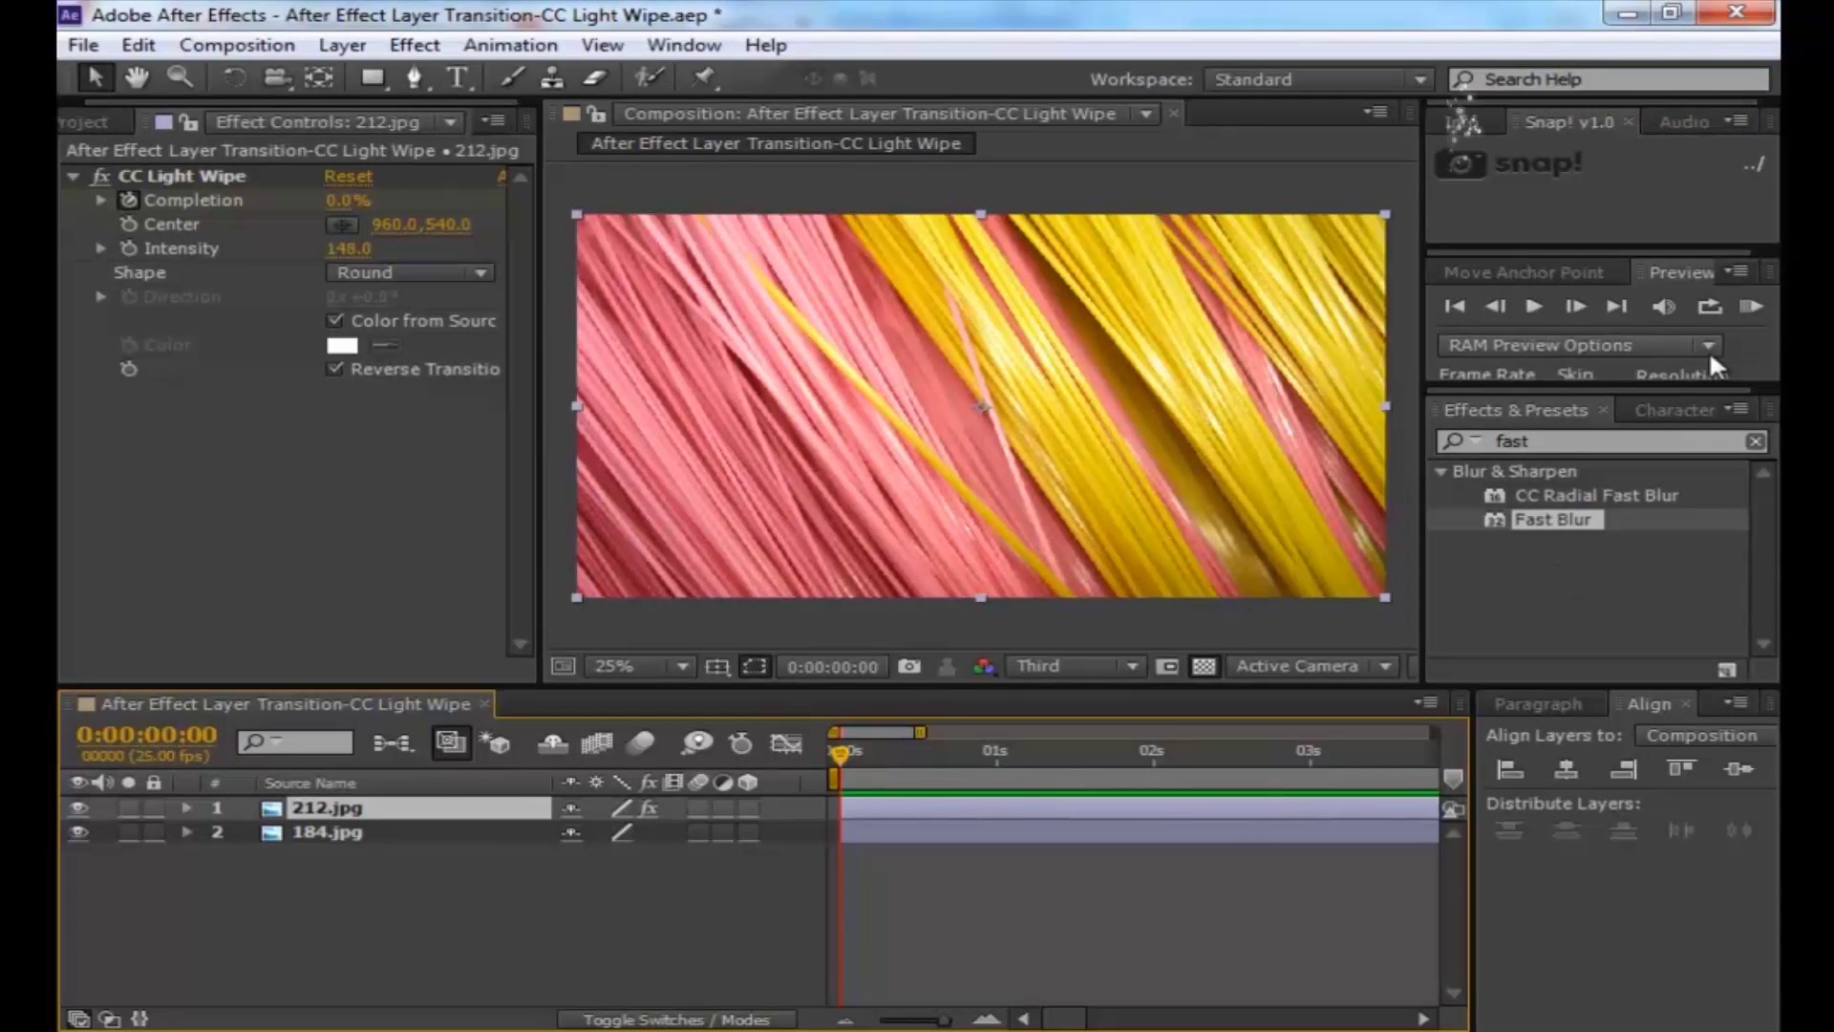
left_click(1533, 305)
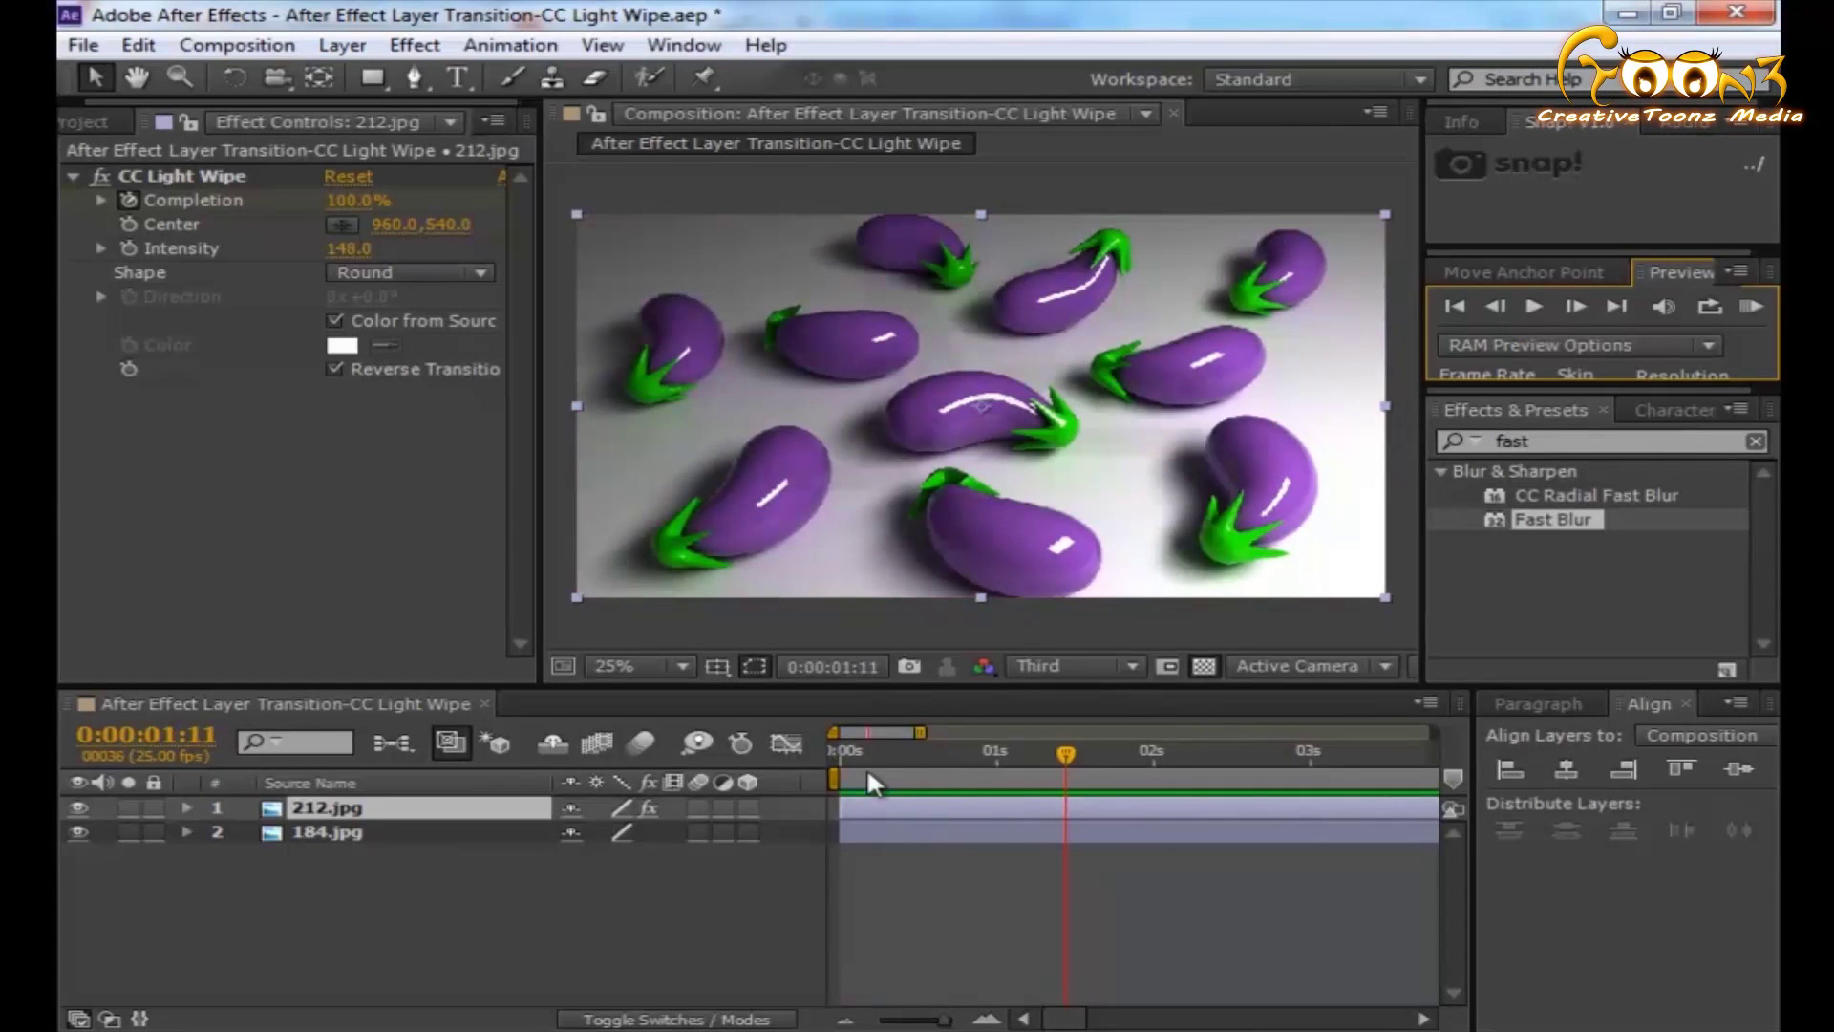
left_click(295, 929)
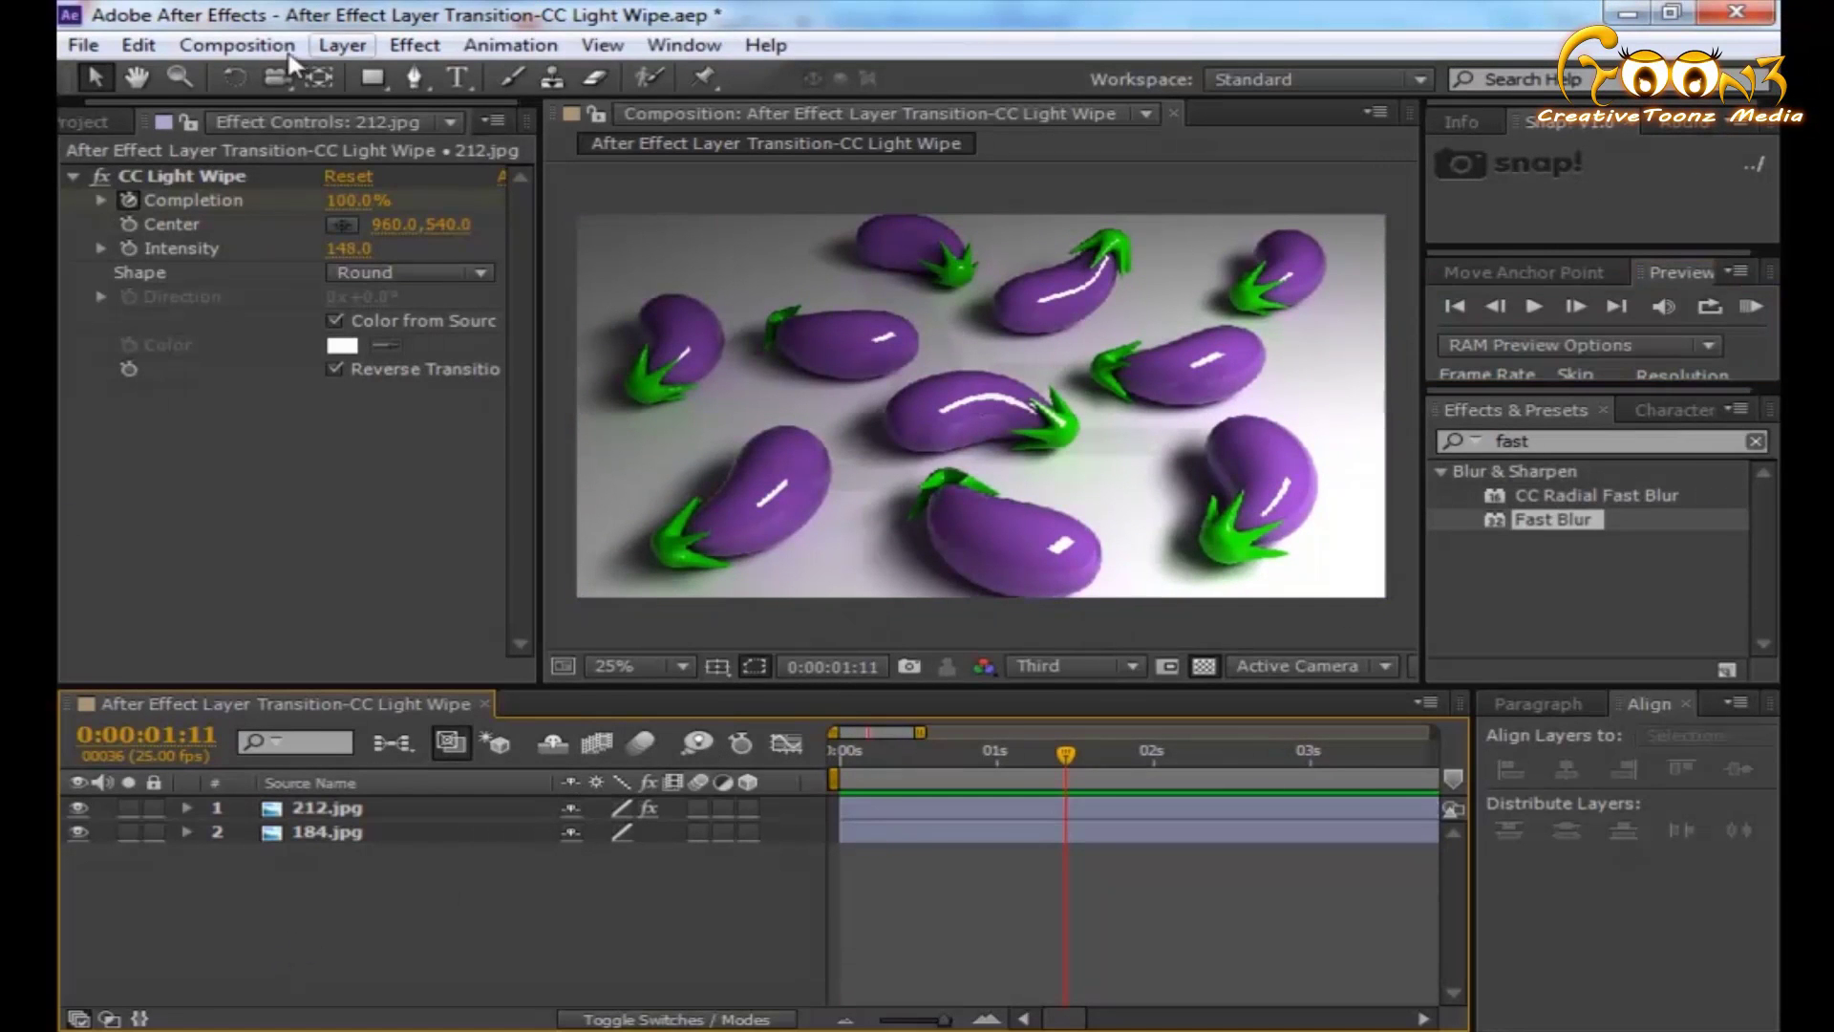
- Create new composition Comp 1 with default settings and add 184.jpg and 212.jpg as layers
left_click(236, 45)
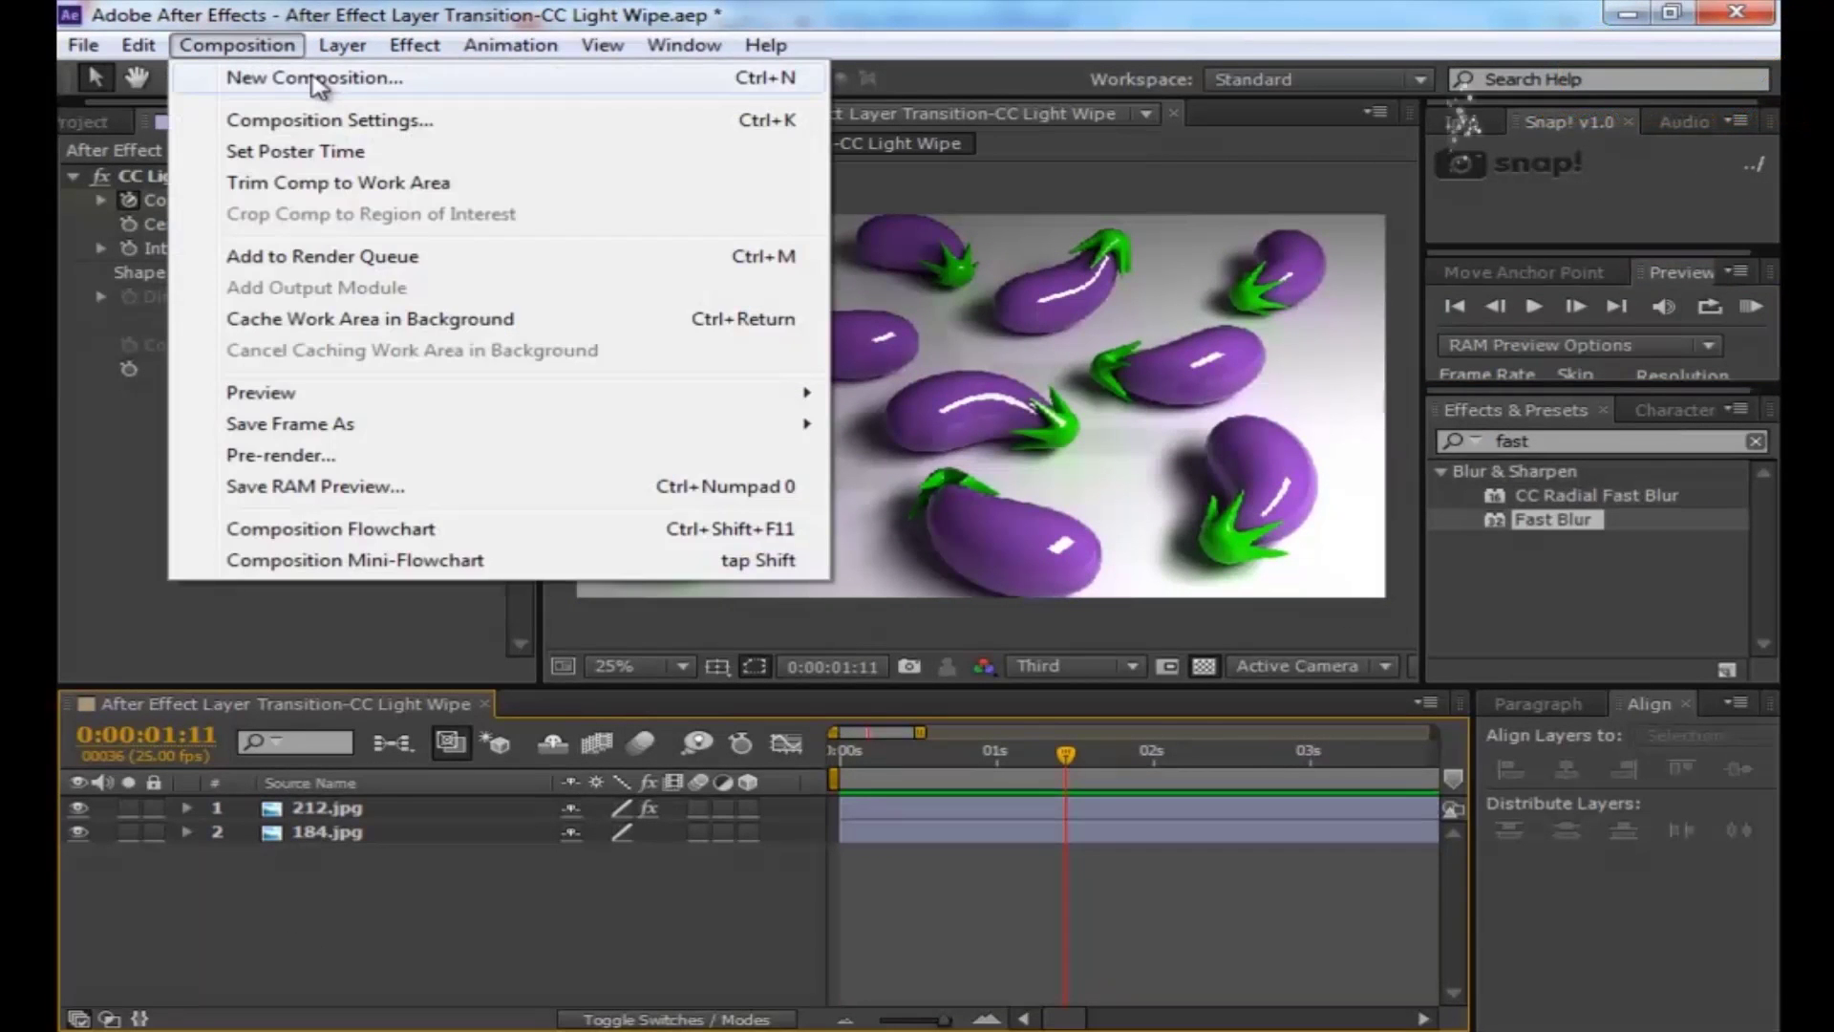
left_click(316, 80)
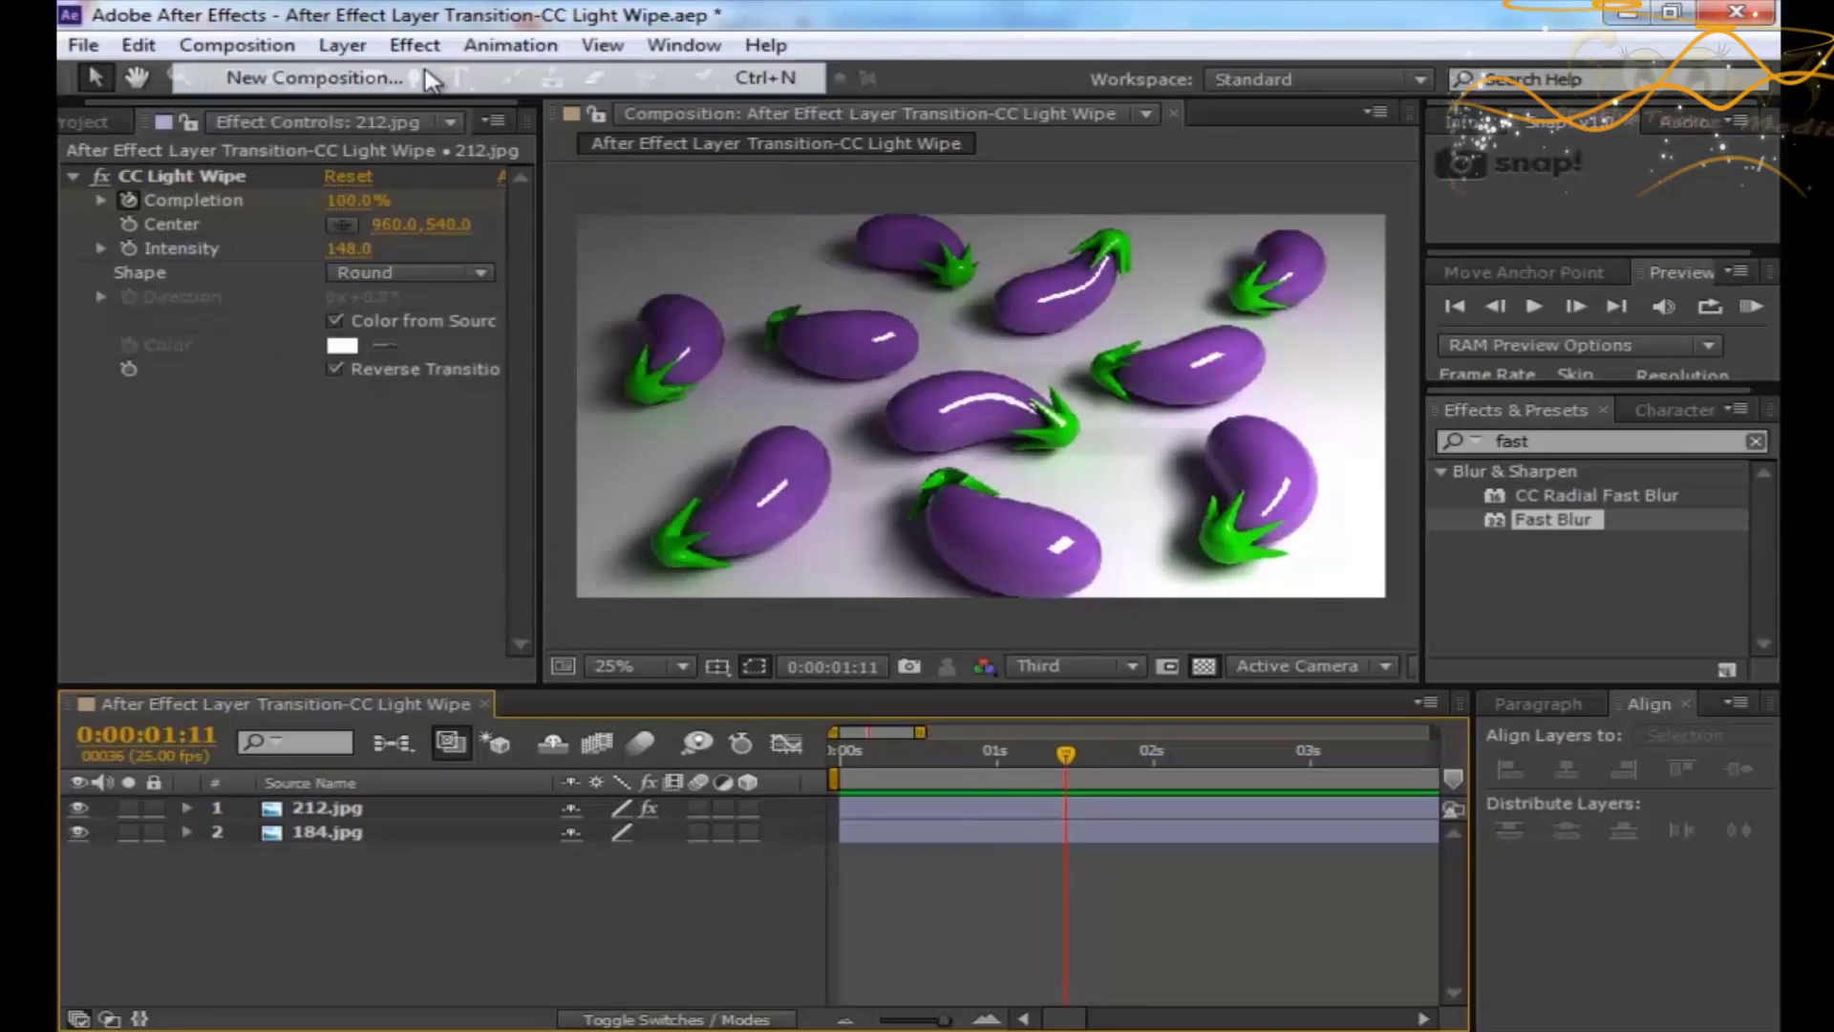
left_click(715, 827)
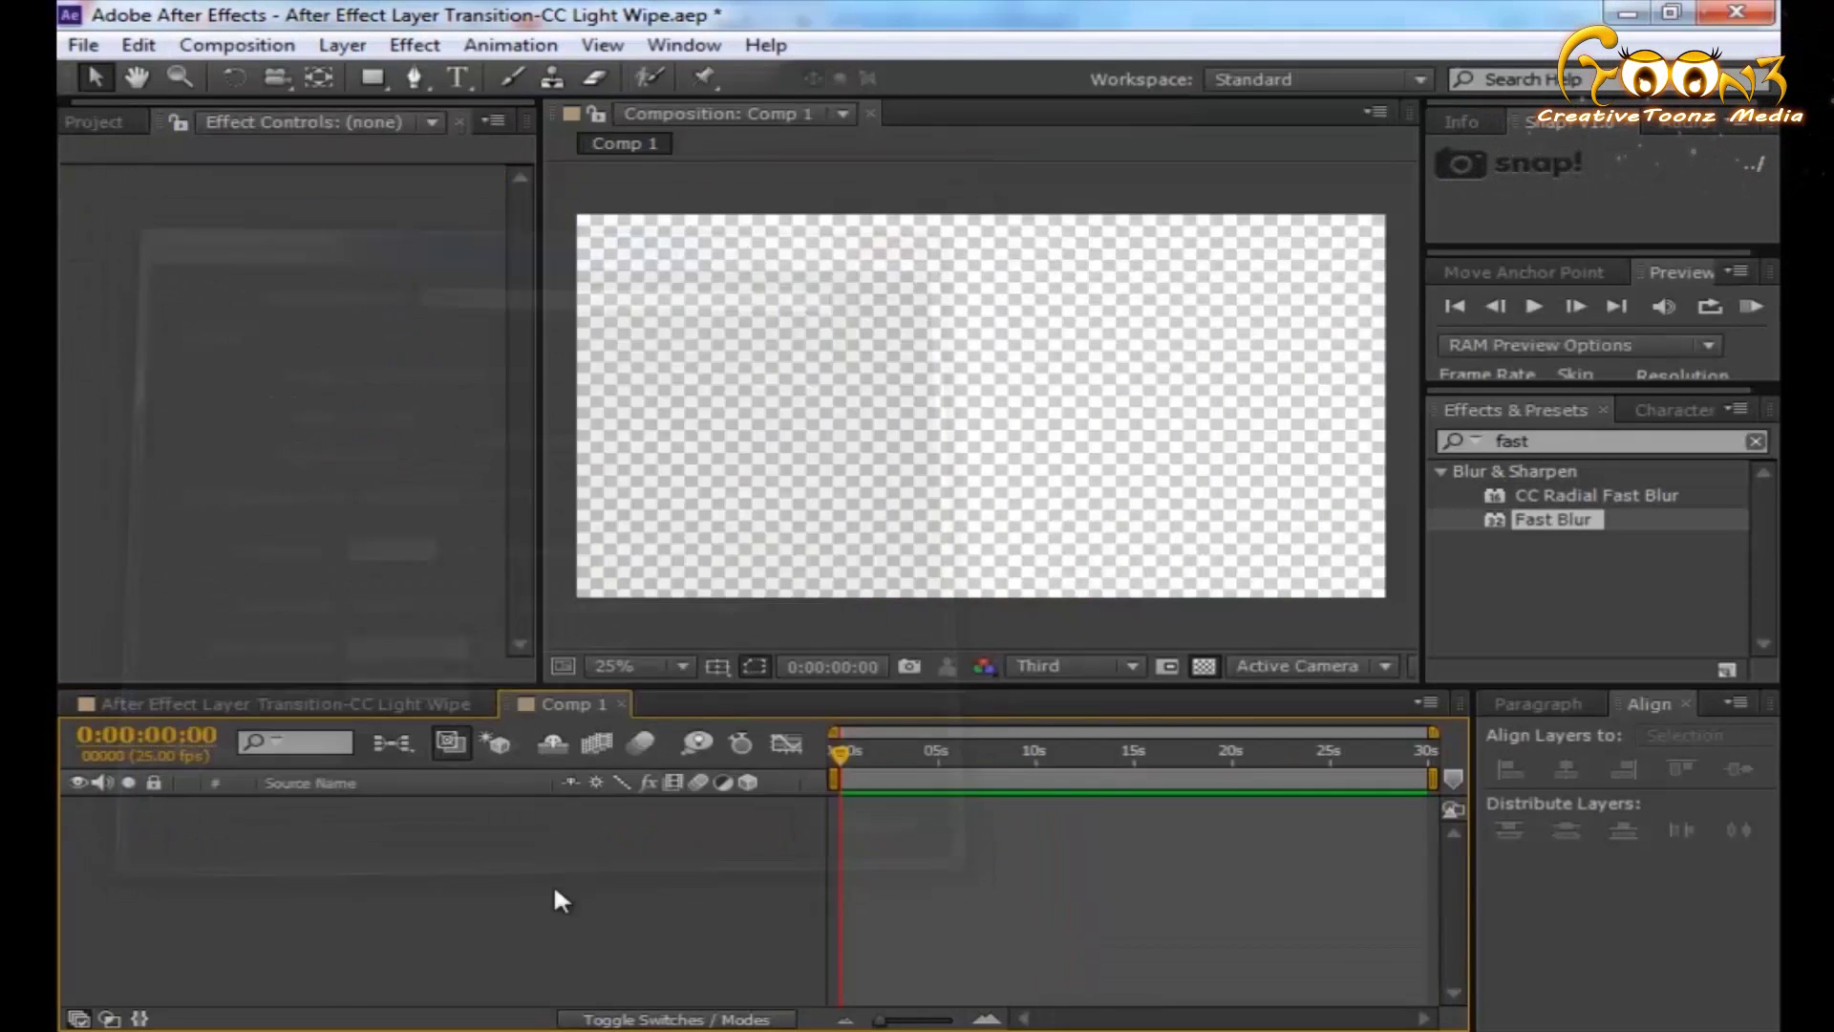
left_click(95, 122)
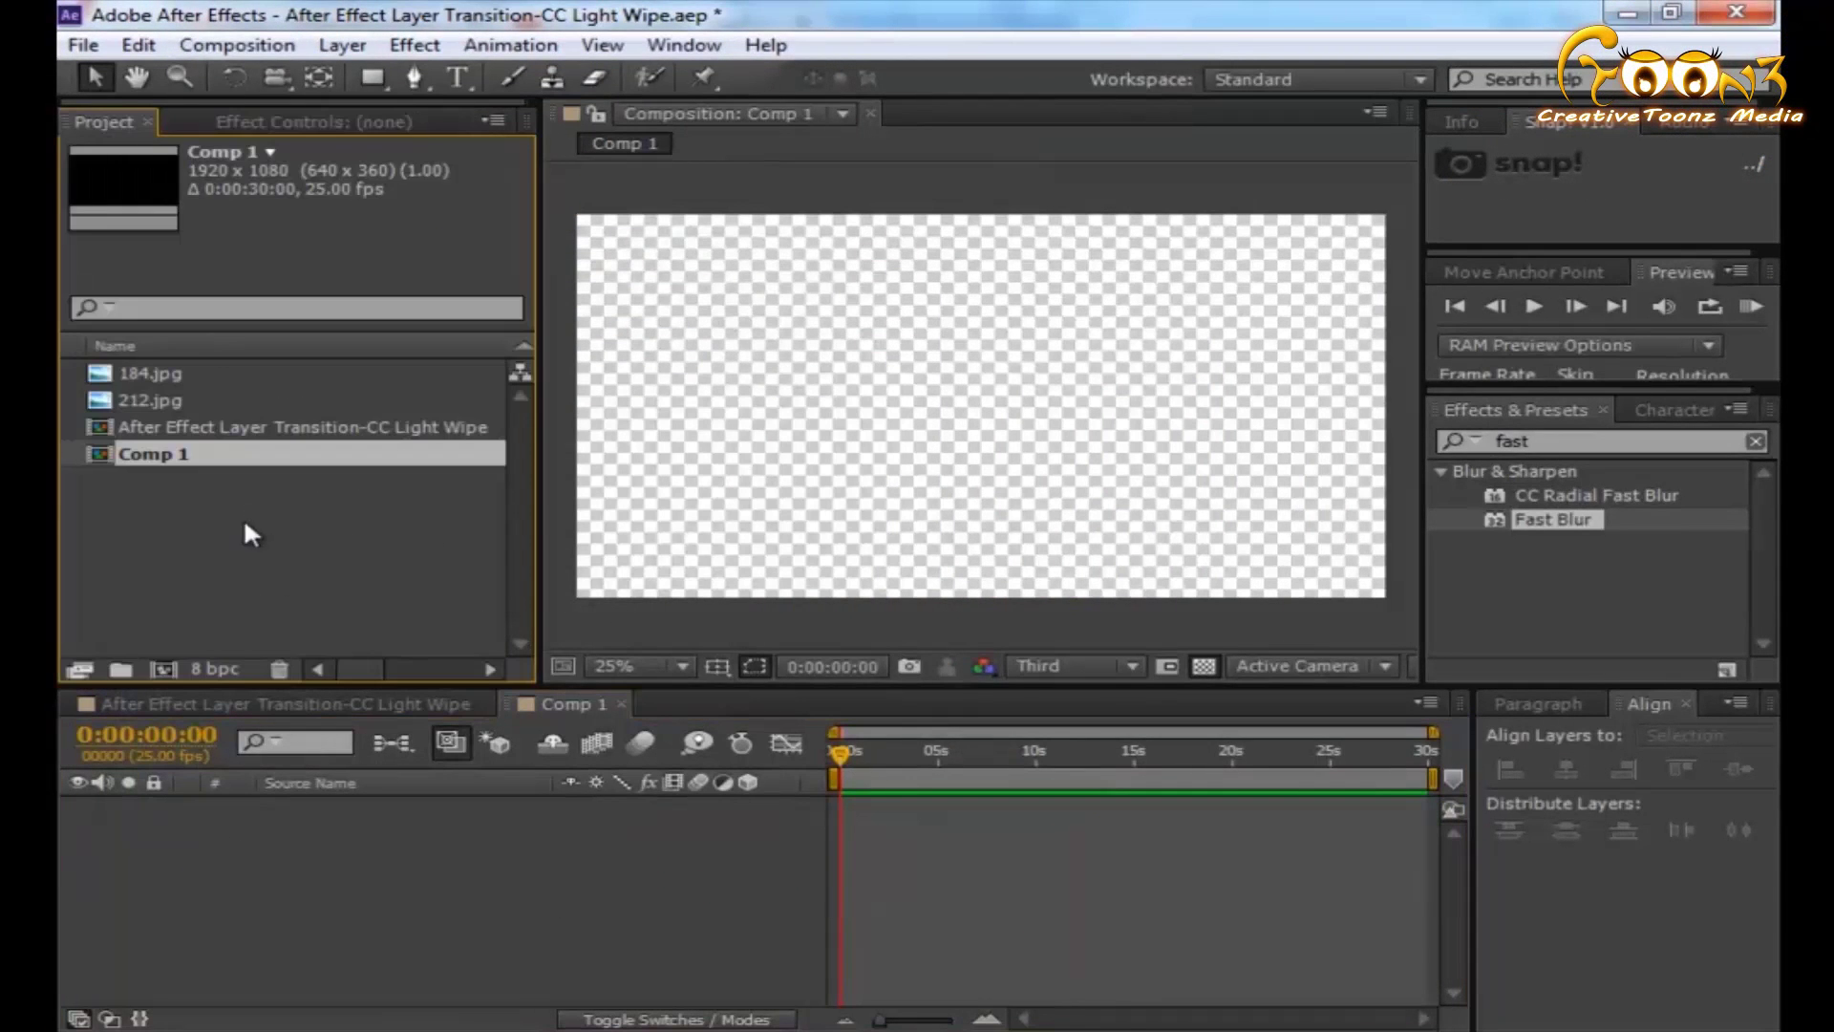
left_click(159, 395)
left_click(192, 371, "shift")
left_click_drag(246, 388, 413, 850)
- Move 212.jpg beneath 184.jpg so the eggplant layer sits on top, and select it
left_click(400, 883)
left_click(411, 812)
left_click_drag(410, 814, 382, 888)
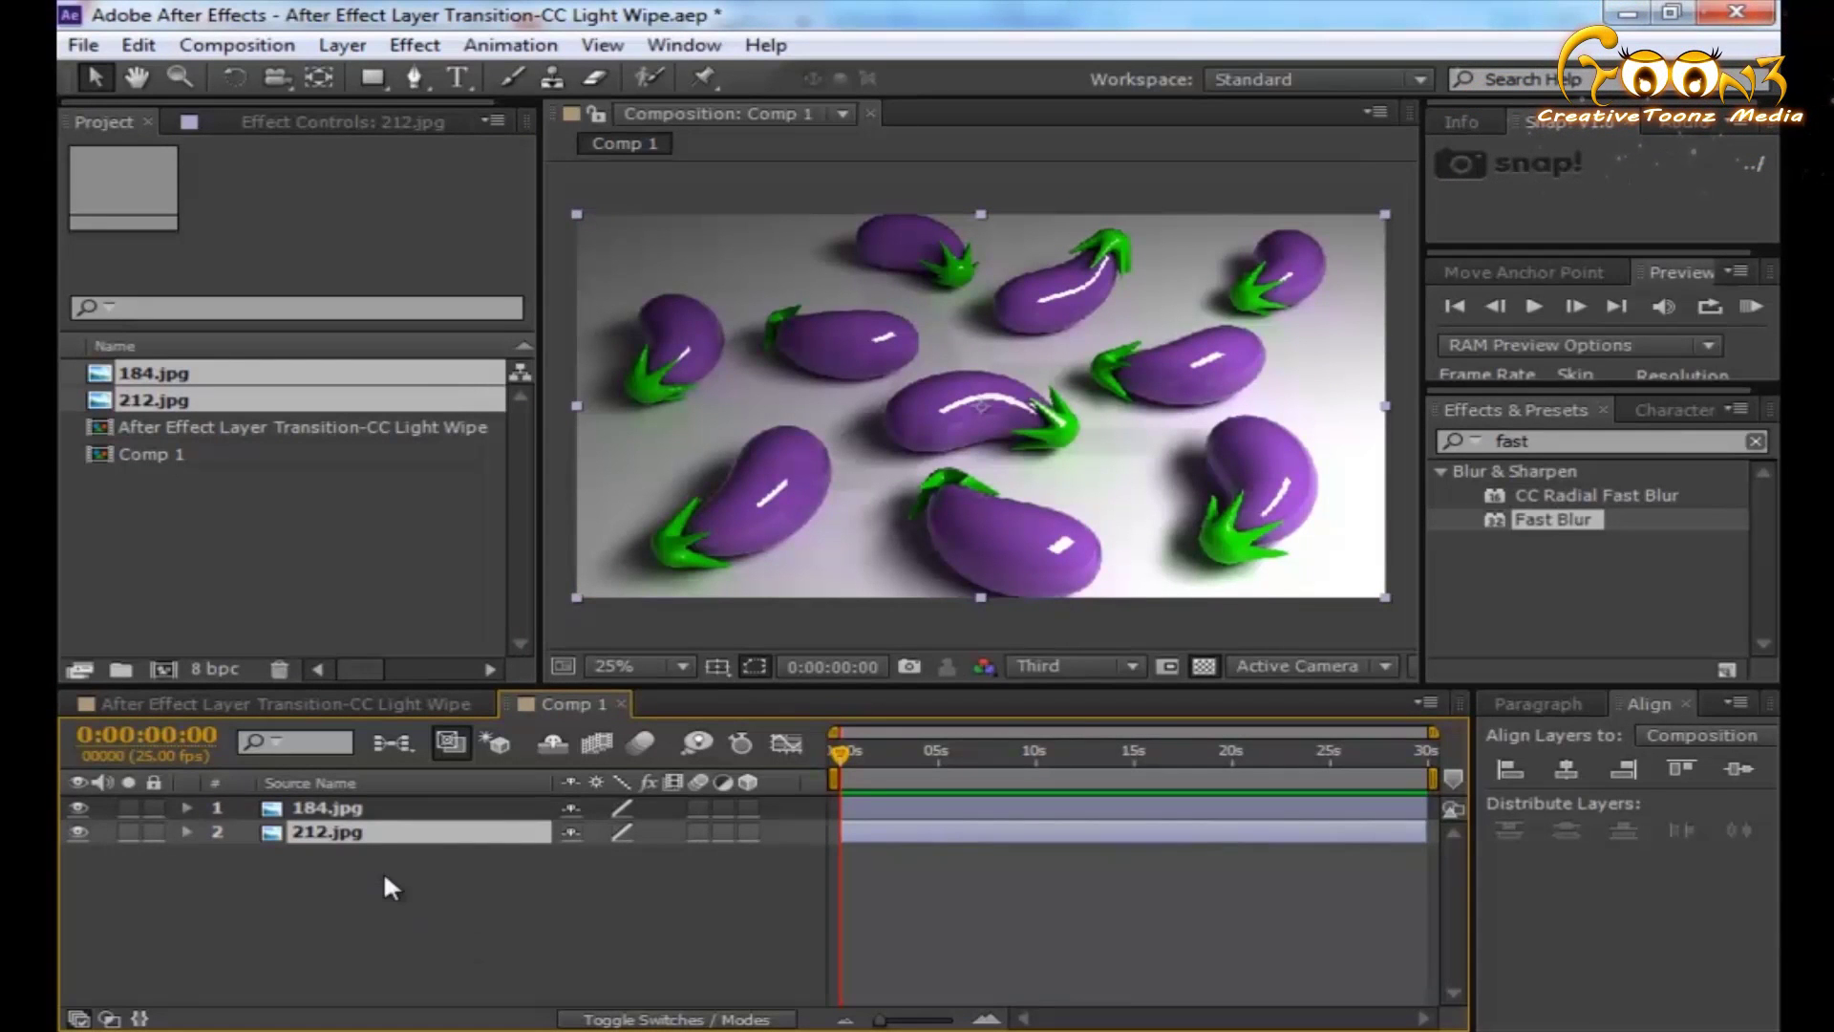
left_click(371, 823)
left_click(415, 45)
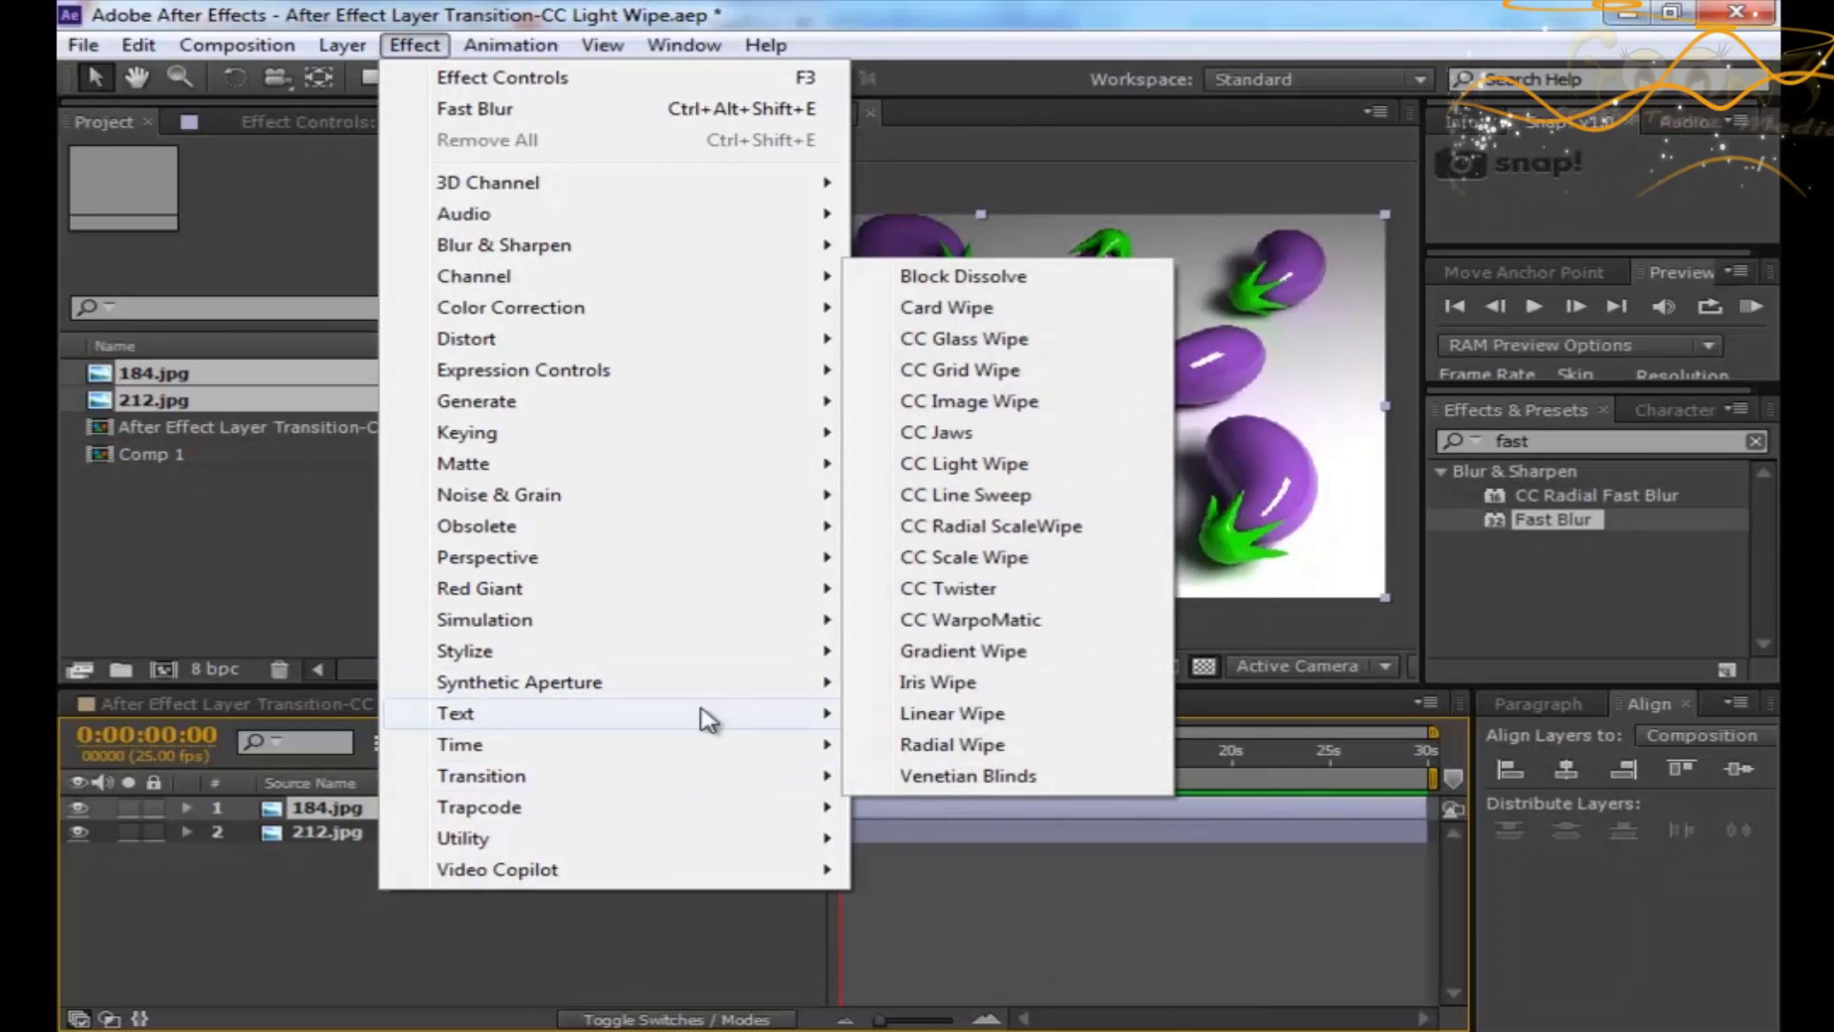
- Apply Transition > CC Light Wipe to the 184.jpg eggplant layer
mouse_move(734, 795)
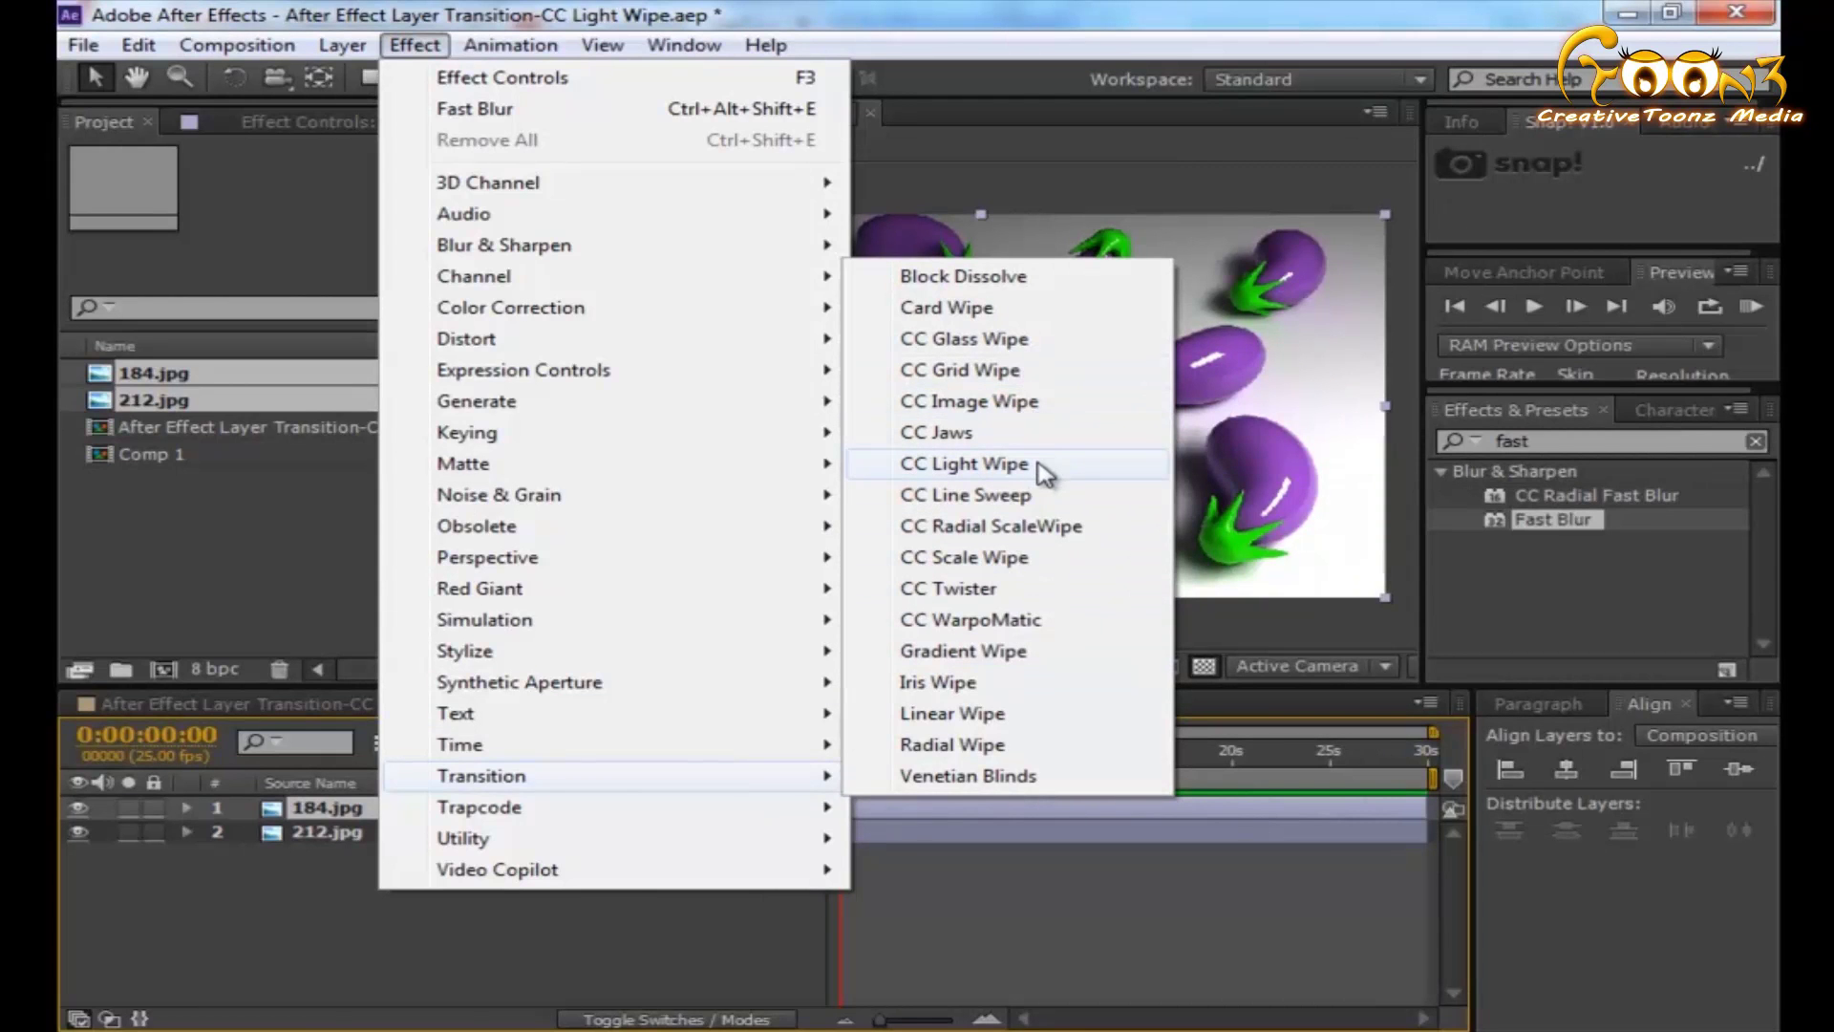
left_click(1041, 464)
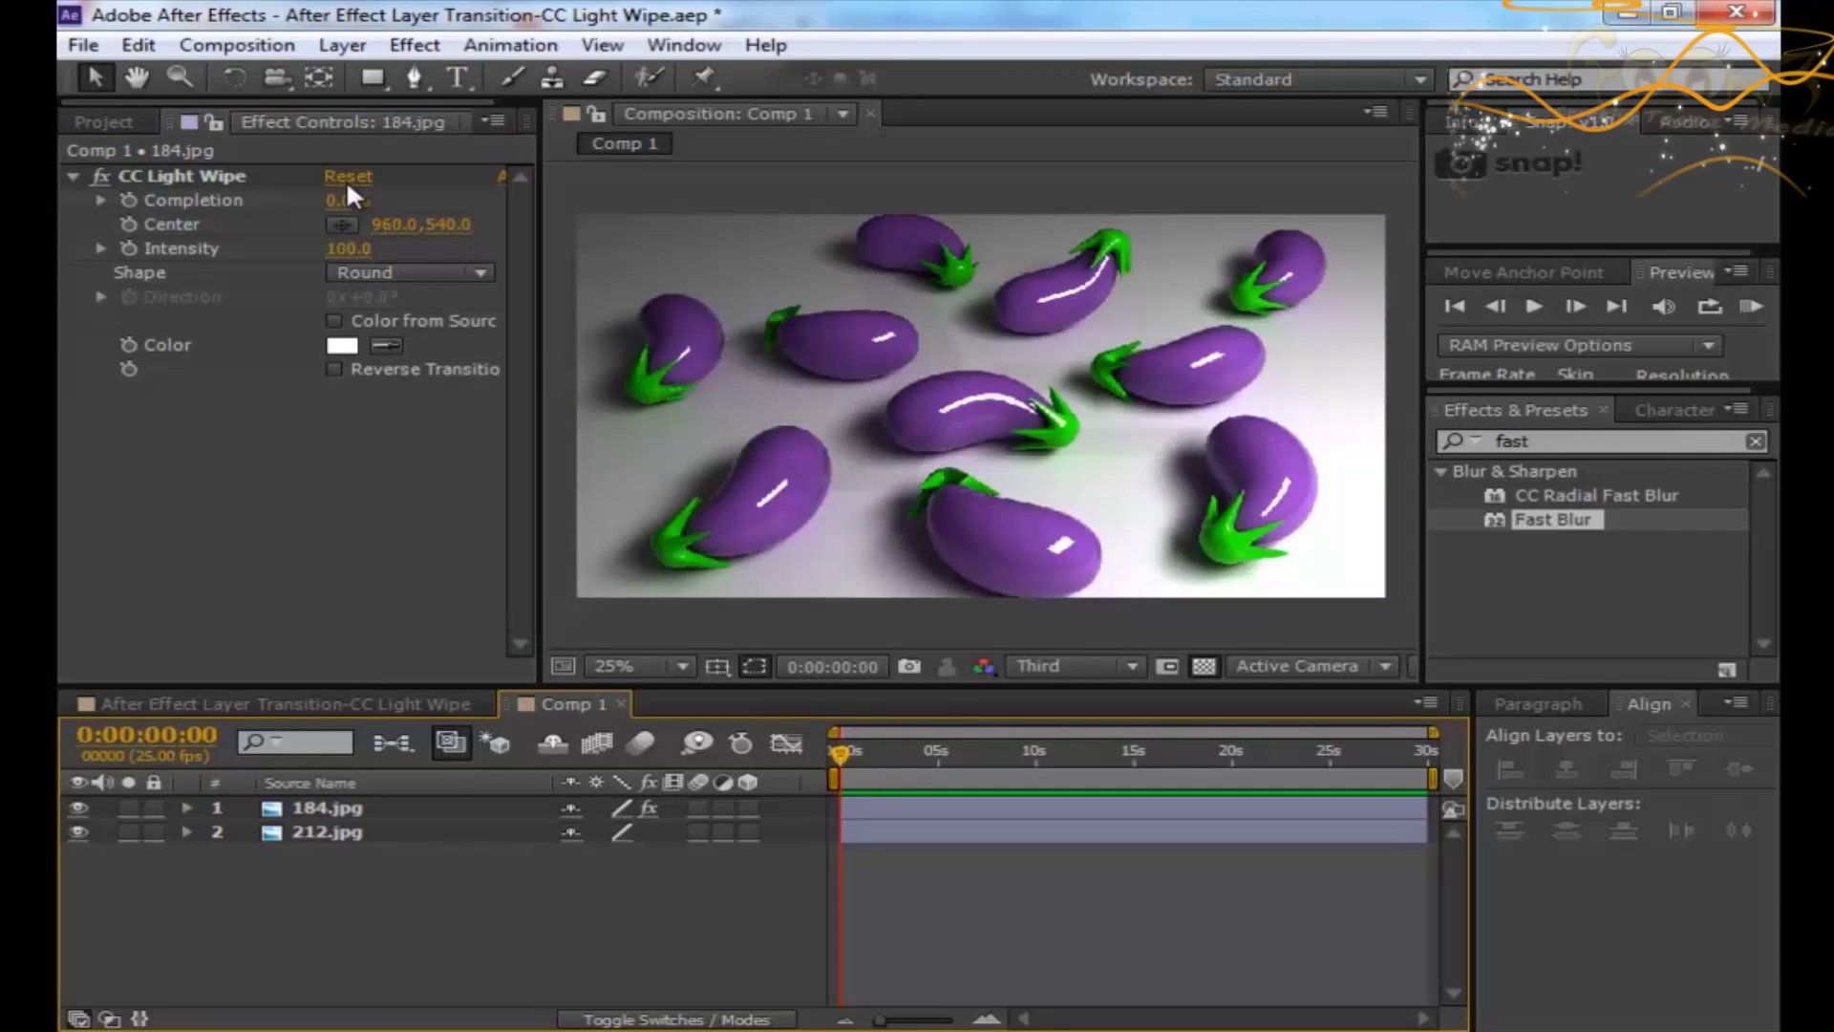
- Set Completion to 41%, experiment with Center and Intensity, then restore Center 960,540 and Intensity 100
left_click_drag(330, 202, 555, 250)
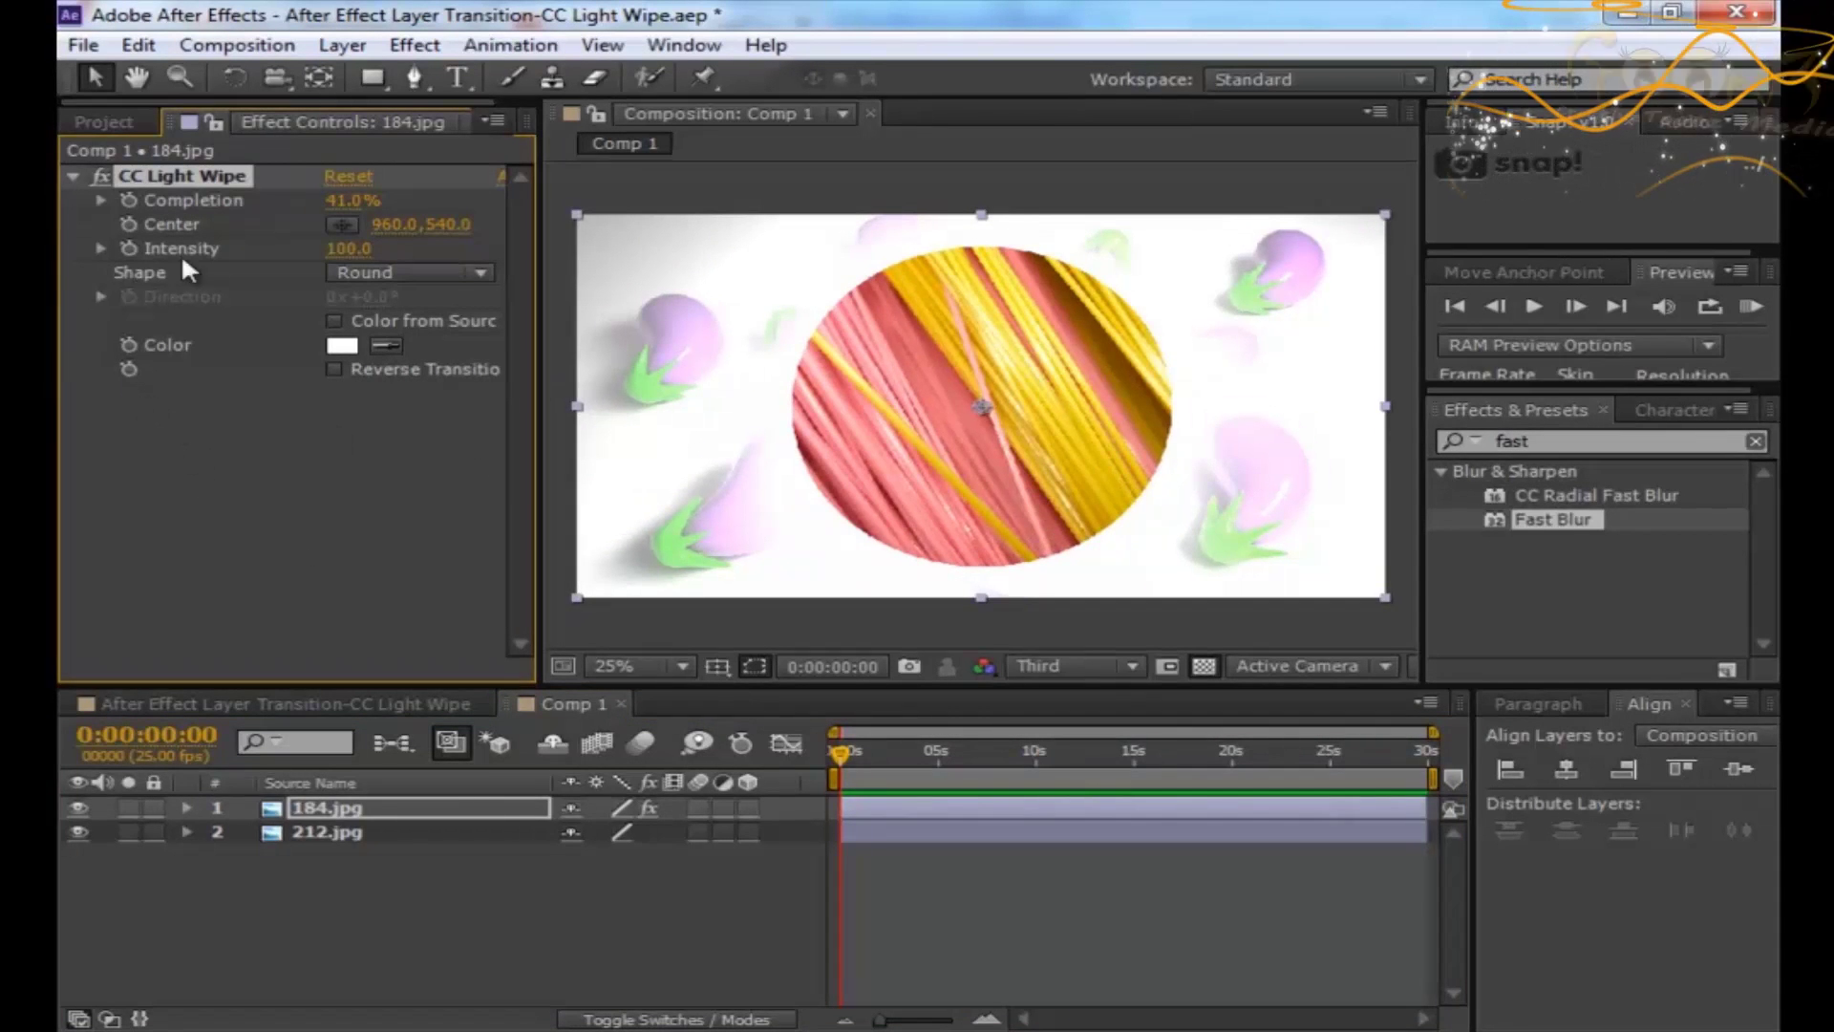
left_click_drag(977, 398, 941, 413)
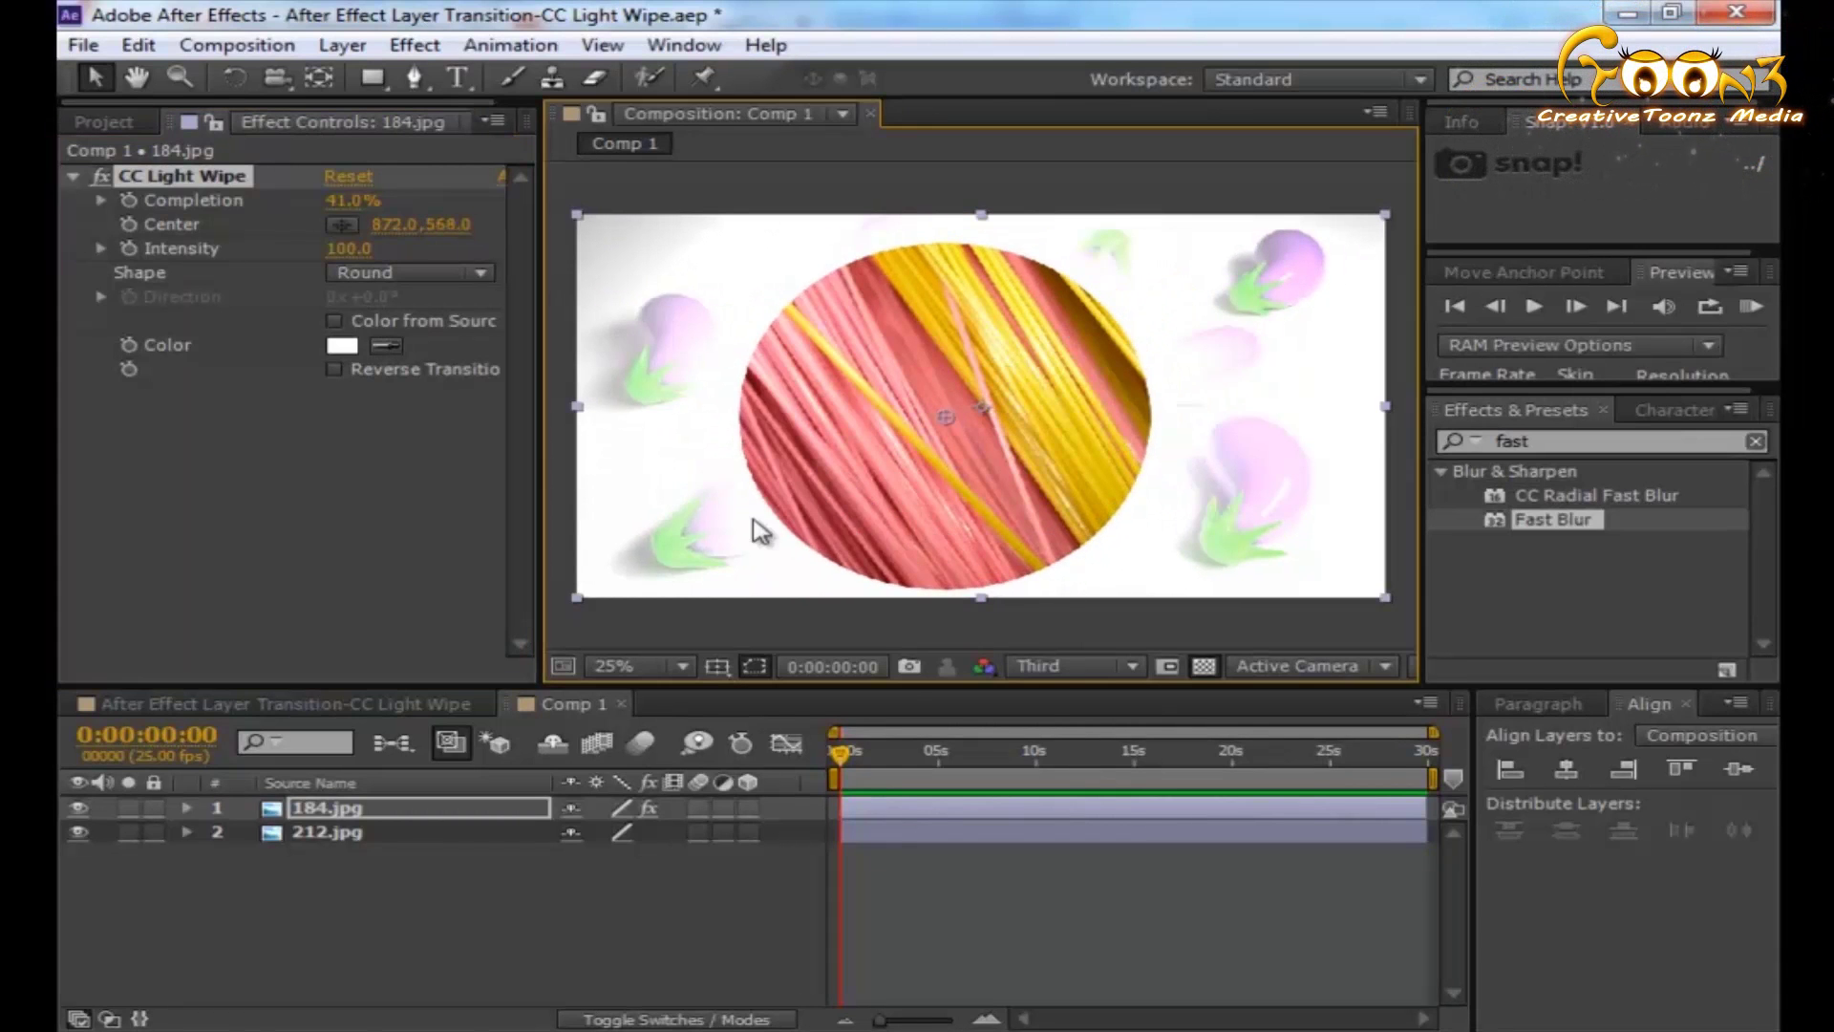
key("ctrl+z")
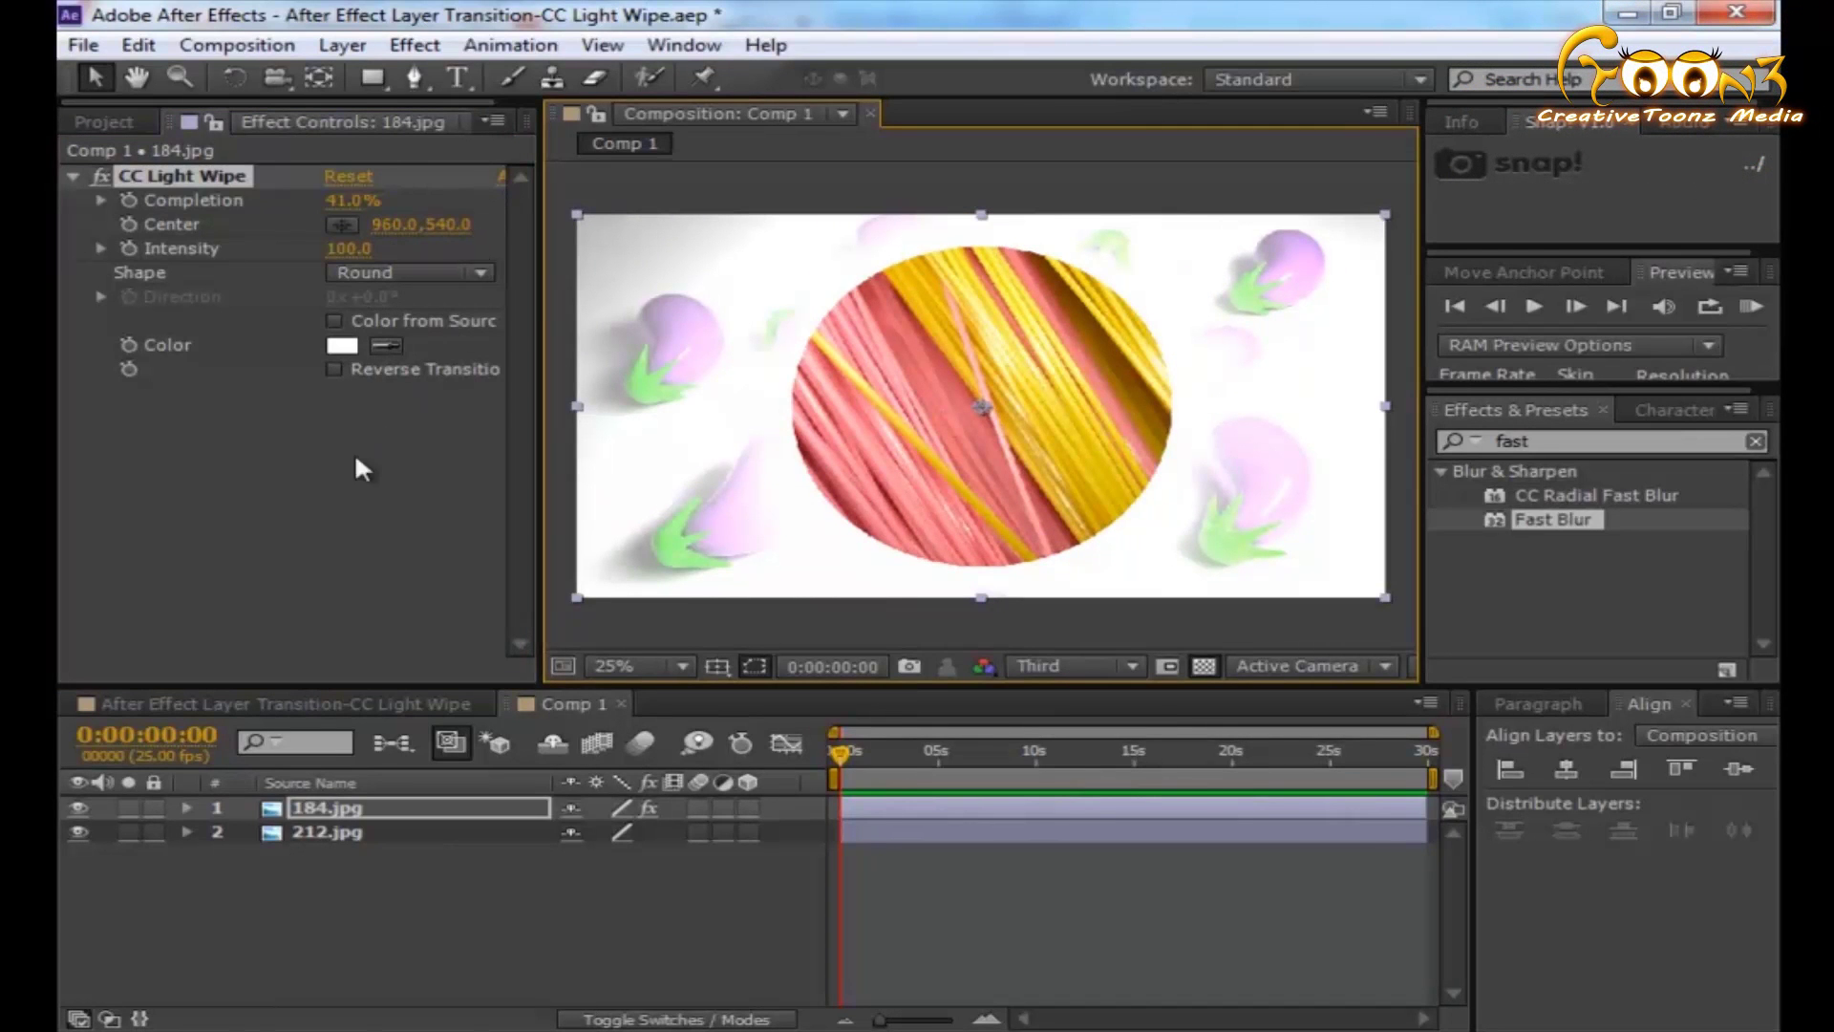
left_click_drag(366, 251, 291, 250)
left_click(313, 481)
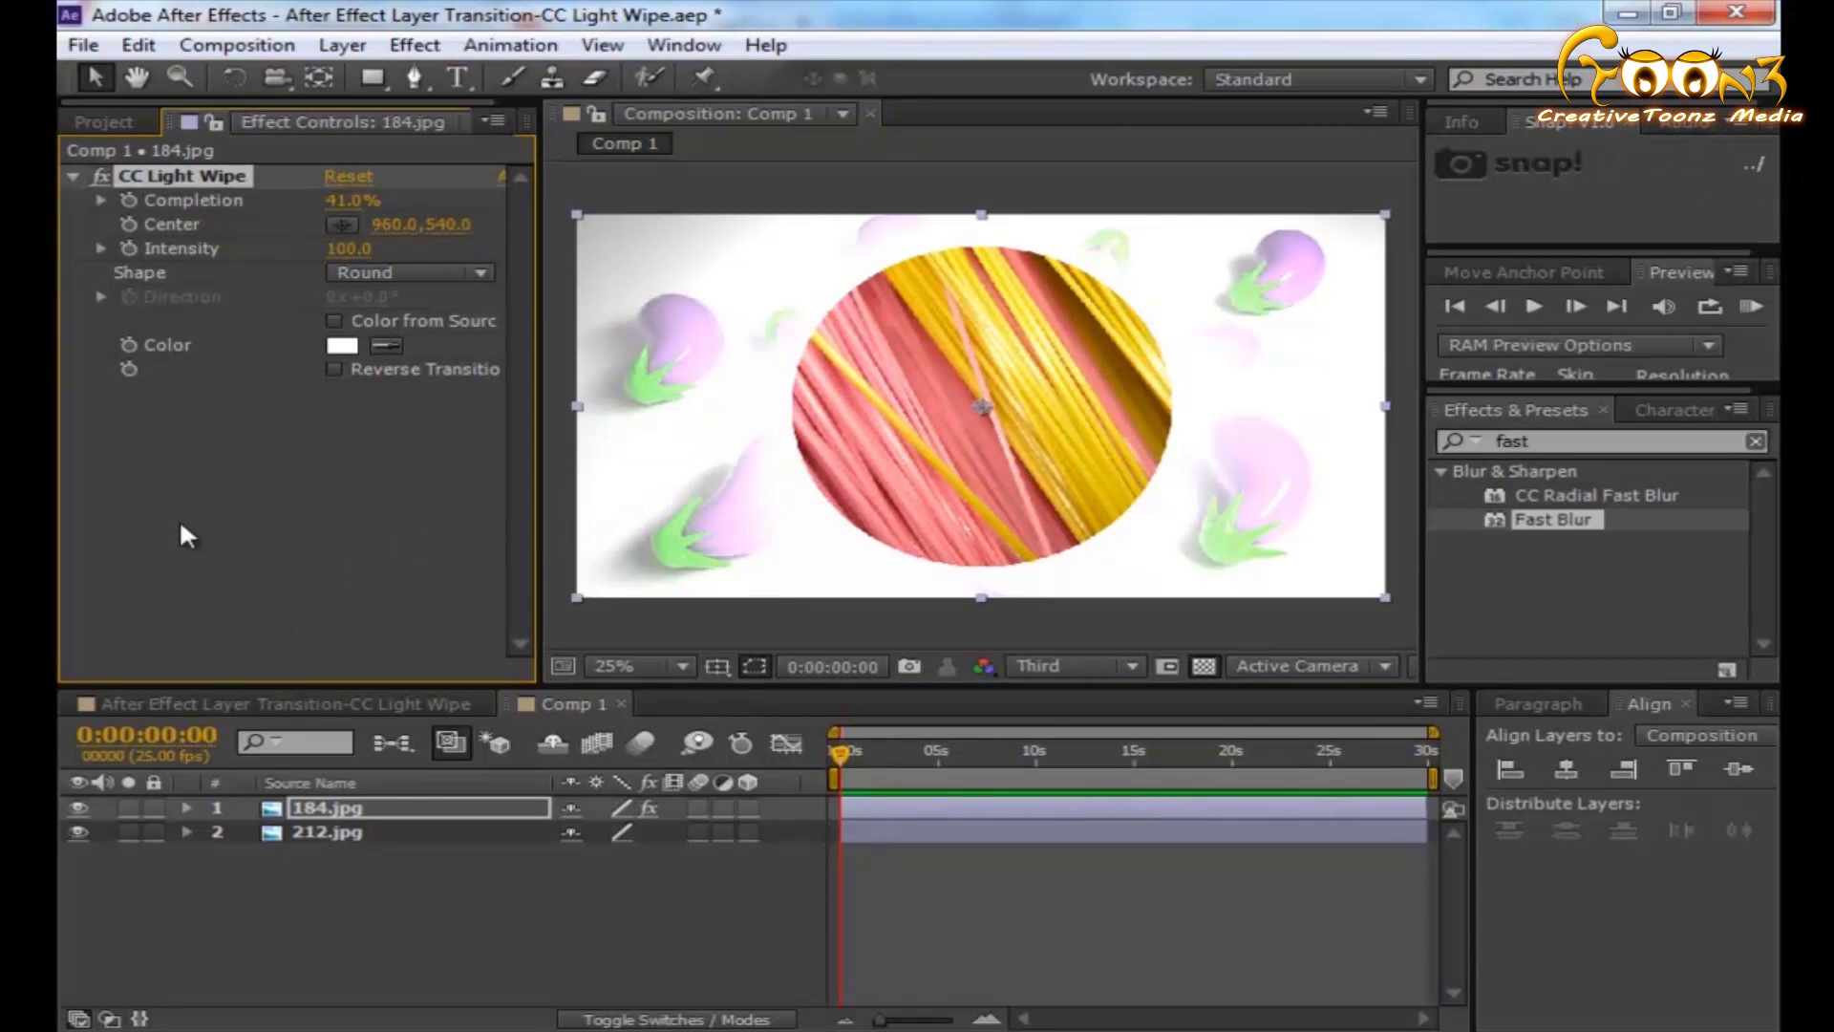
- Change the wipe Shape to Square, after trying Doors, and set Completion to 28%
left_click(423, 271)
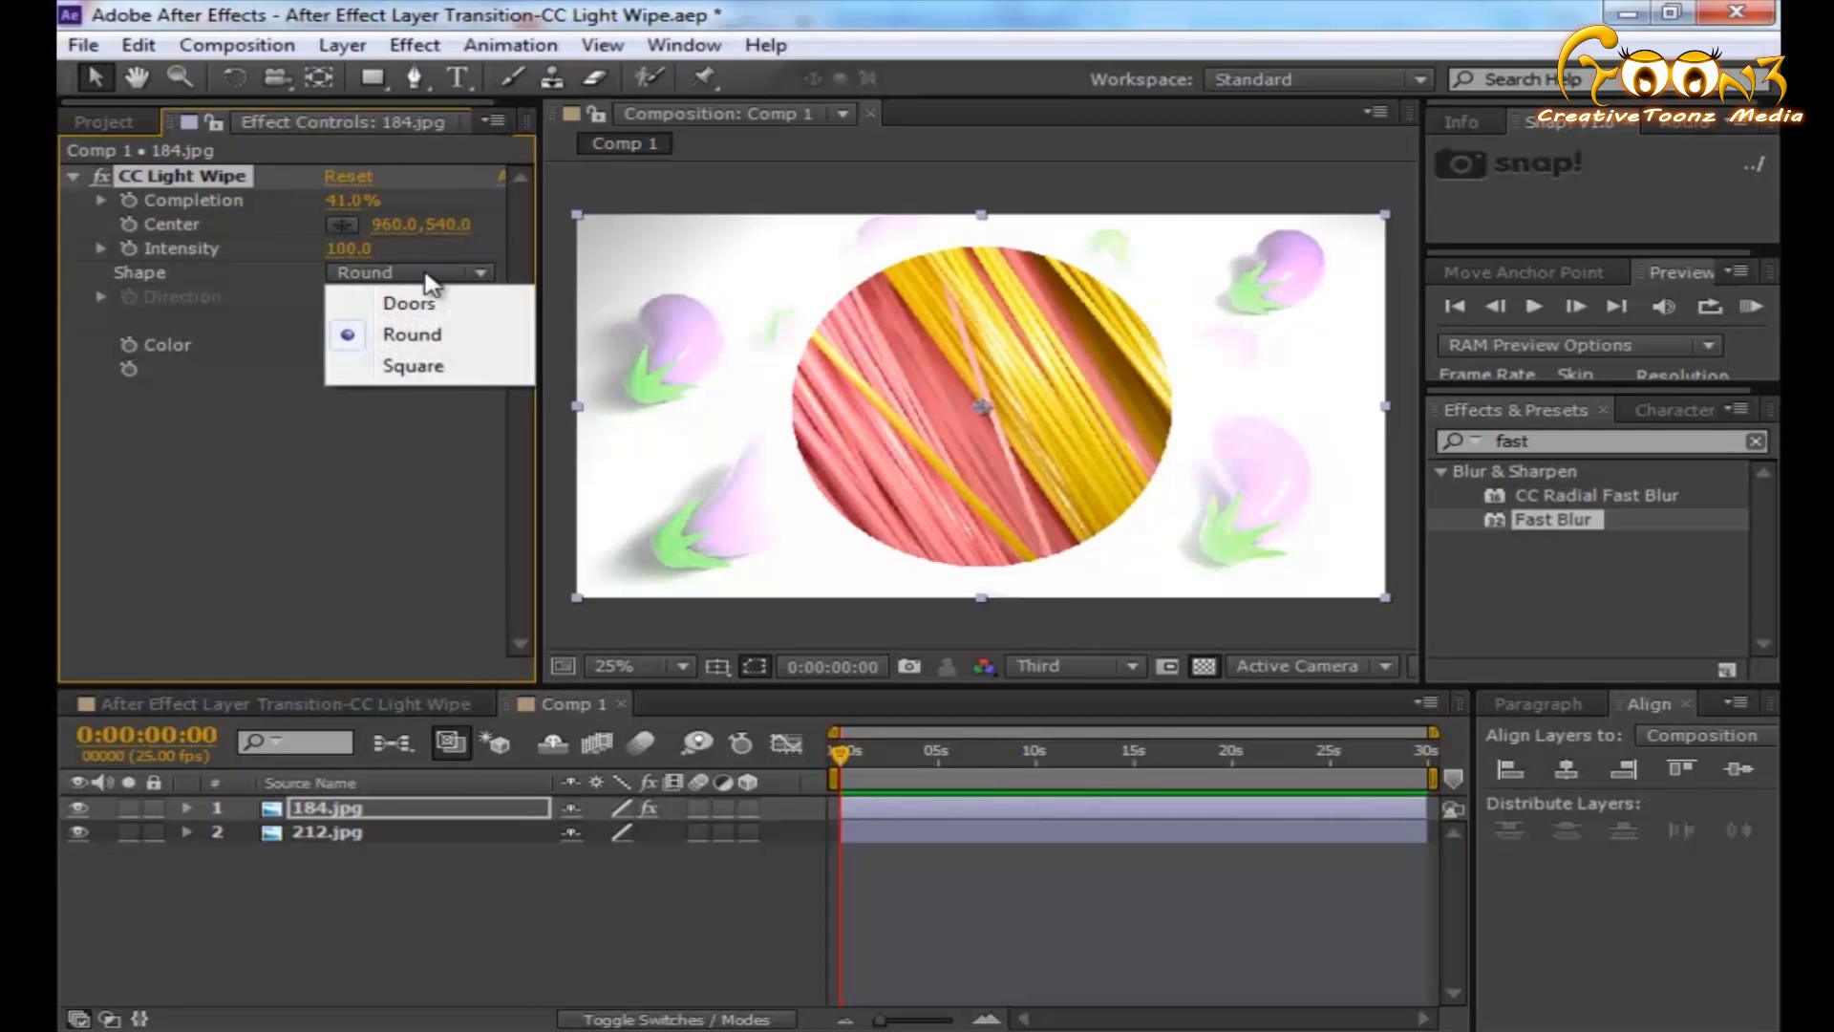
left_click(410, 298)
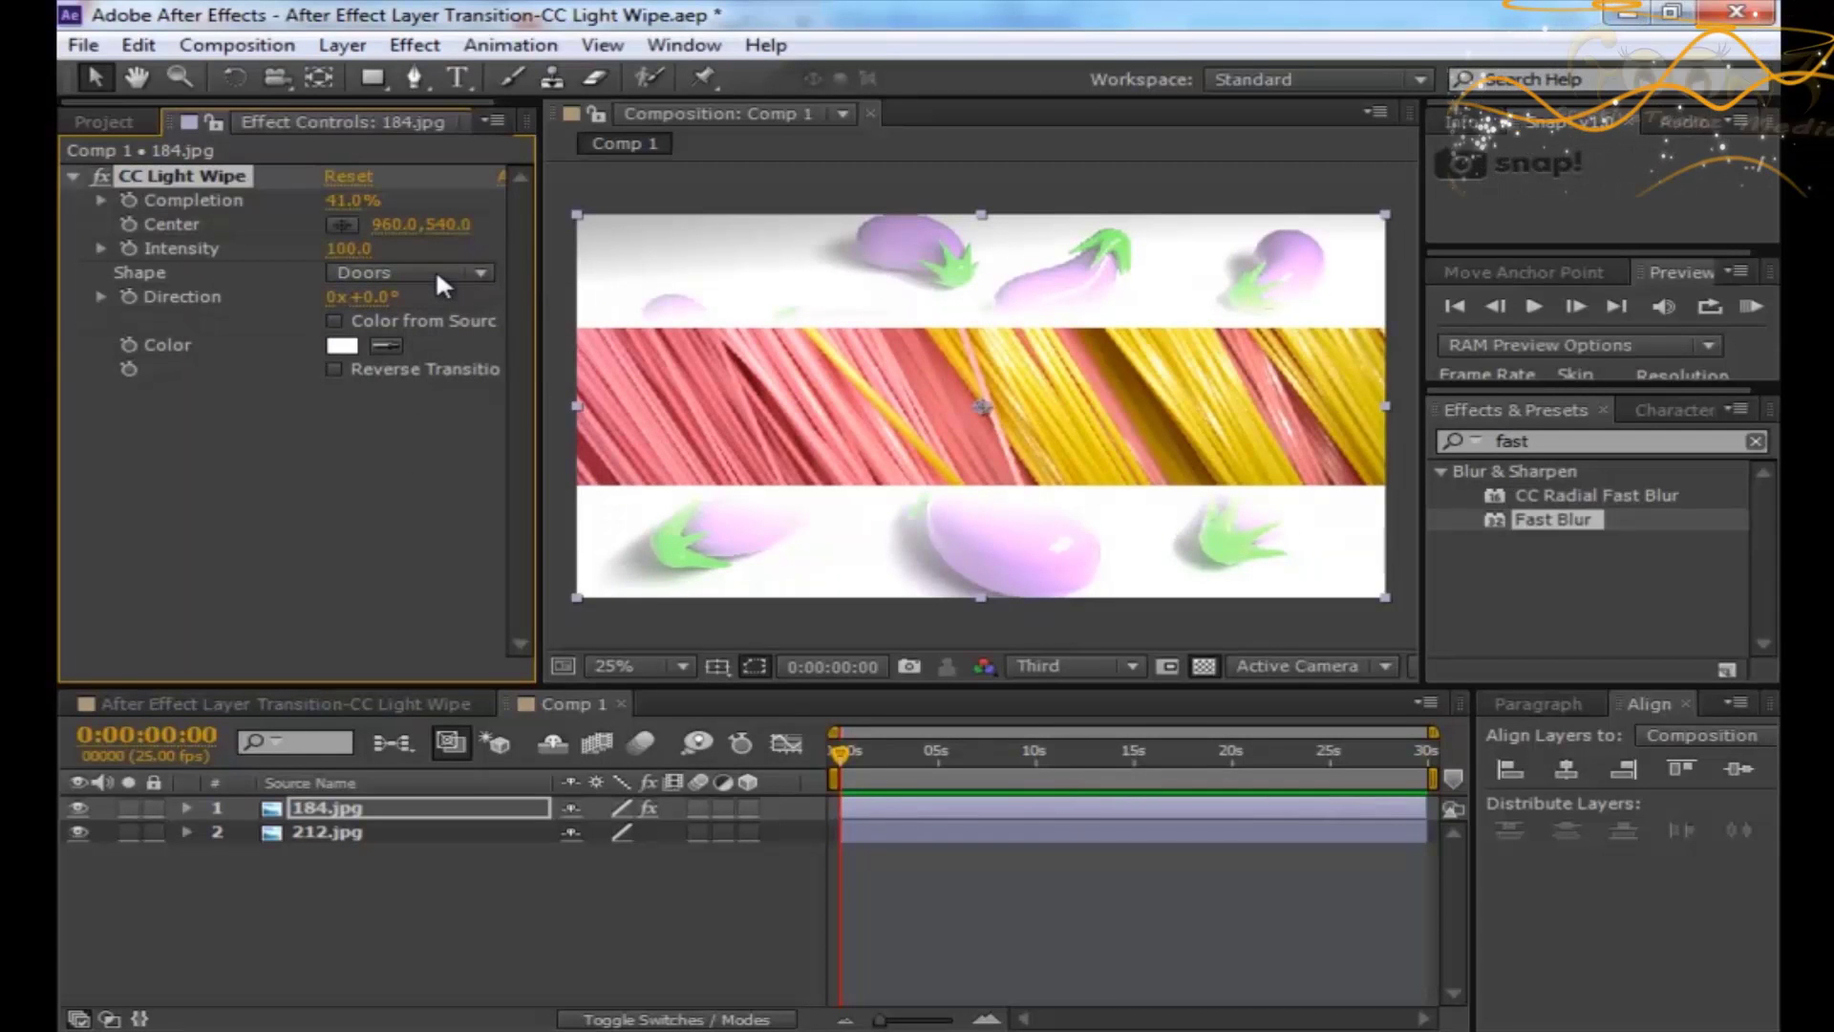
left_click(436, 273)
left_click(401, 366)
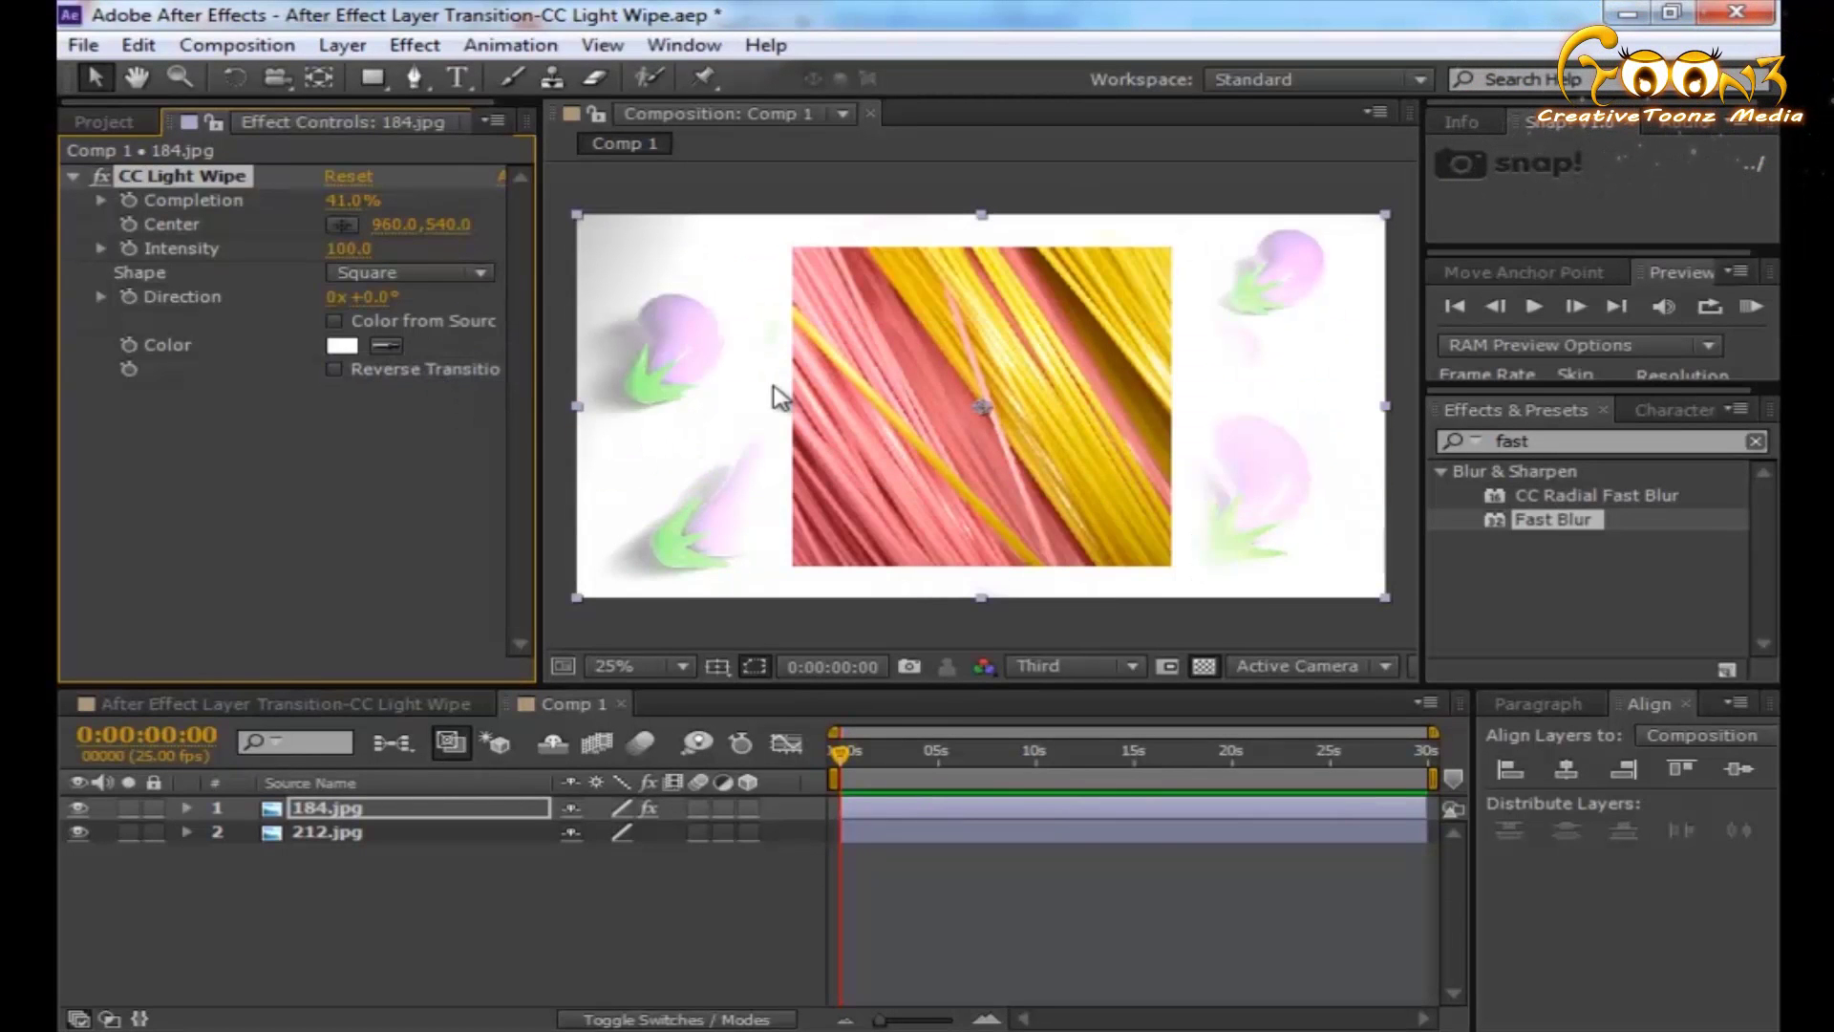
mouse_move(358, 218)
left_mouse_down()
mouse_move(430, 216)
mouse_move(336, 206)
left_mouse_up()
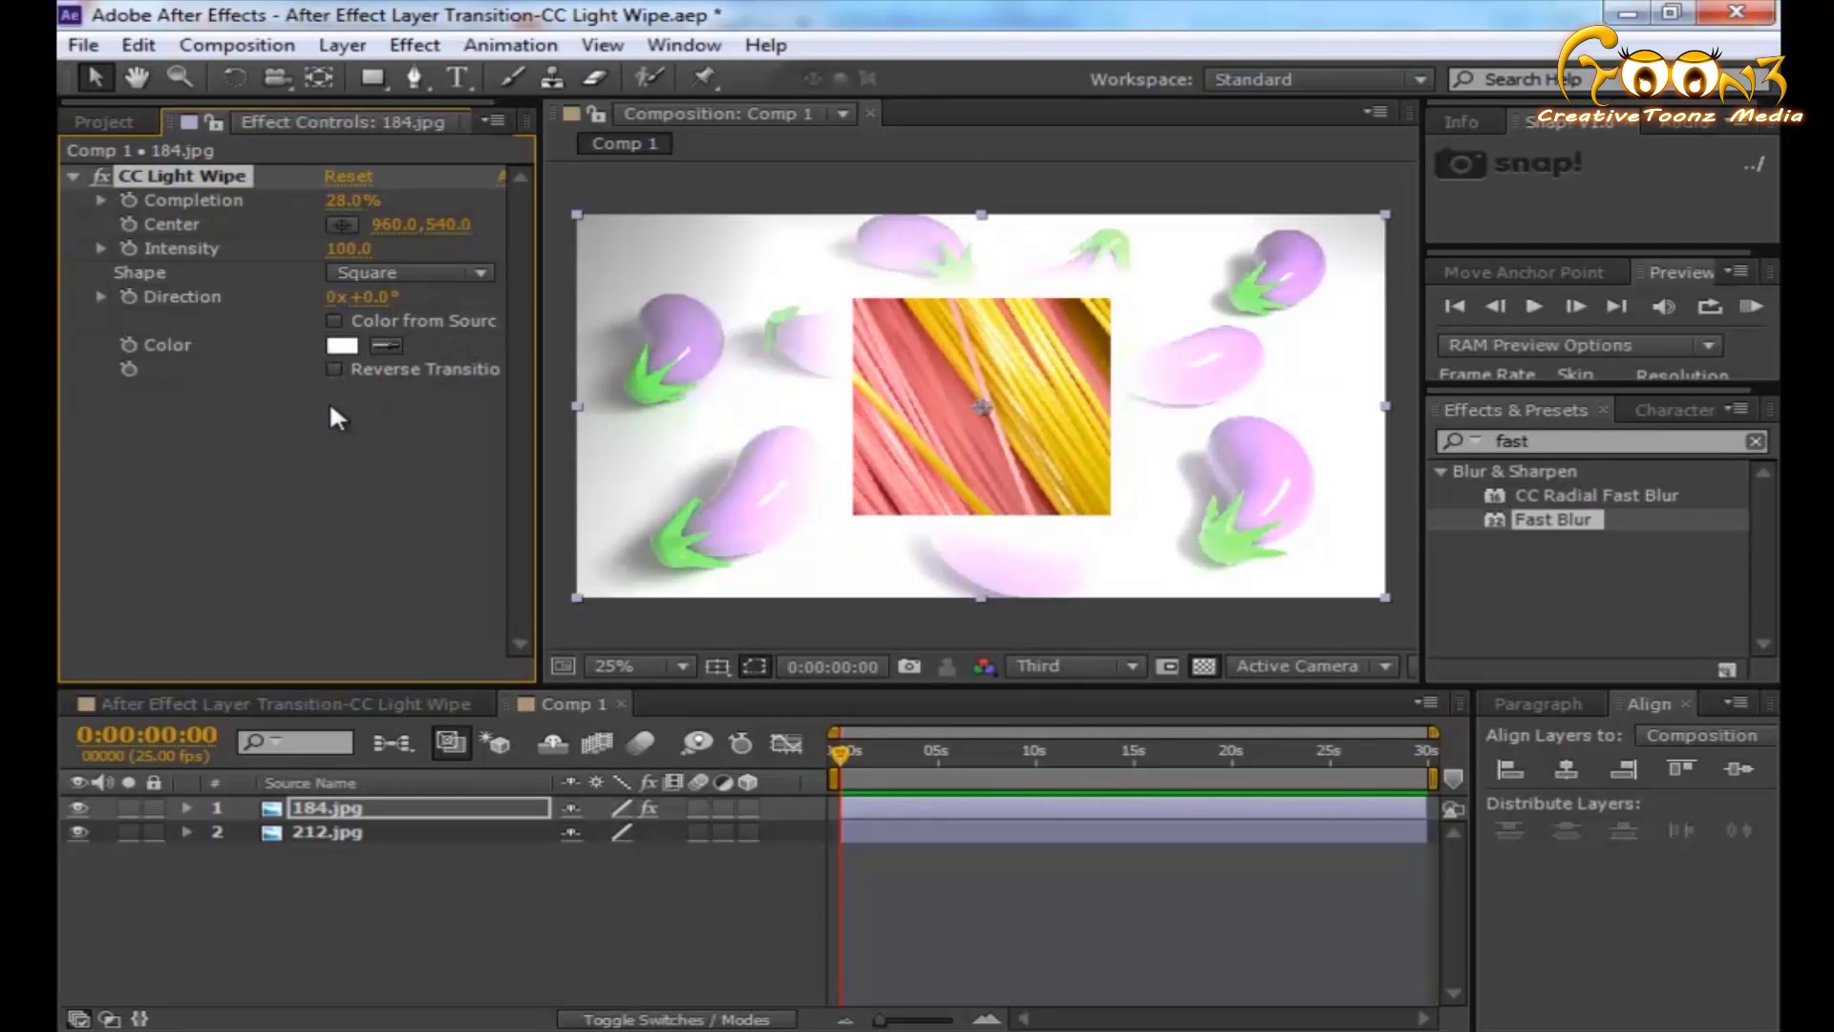
- Set the CC Light Wipe Color to bright yellow FFF21C in the color picker
left_click(343, 350)
mouse_move(1133, 684)
left_mouse_down()
mouse_move(1122, 627)
mouse_move(1032, 657)
mouse_move(1233, 649)
mouse_move(1080, 648)
left_mouse_up()
left_click(1257, 820)
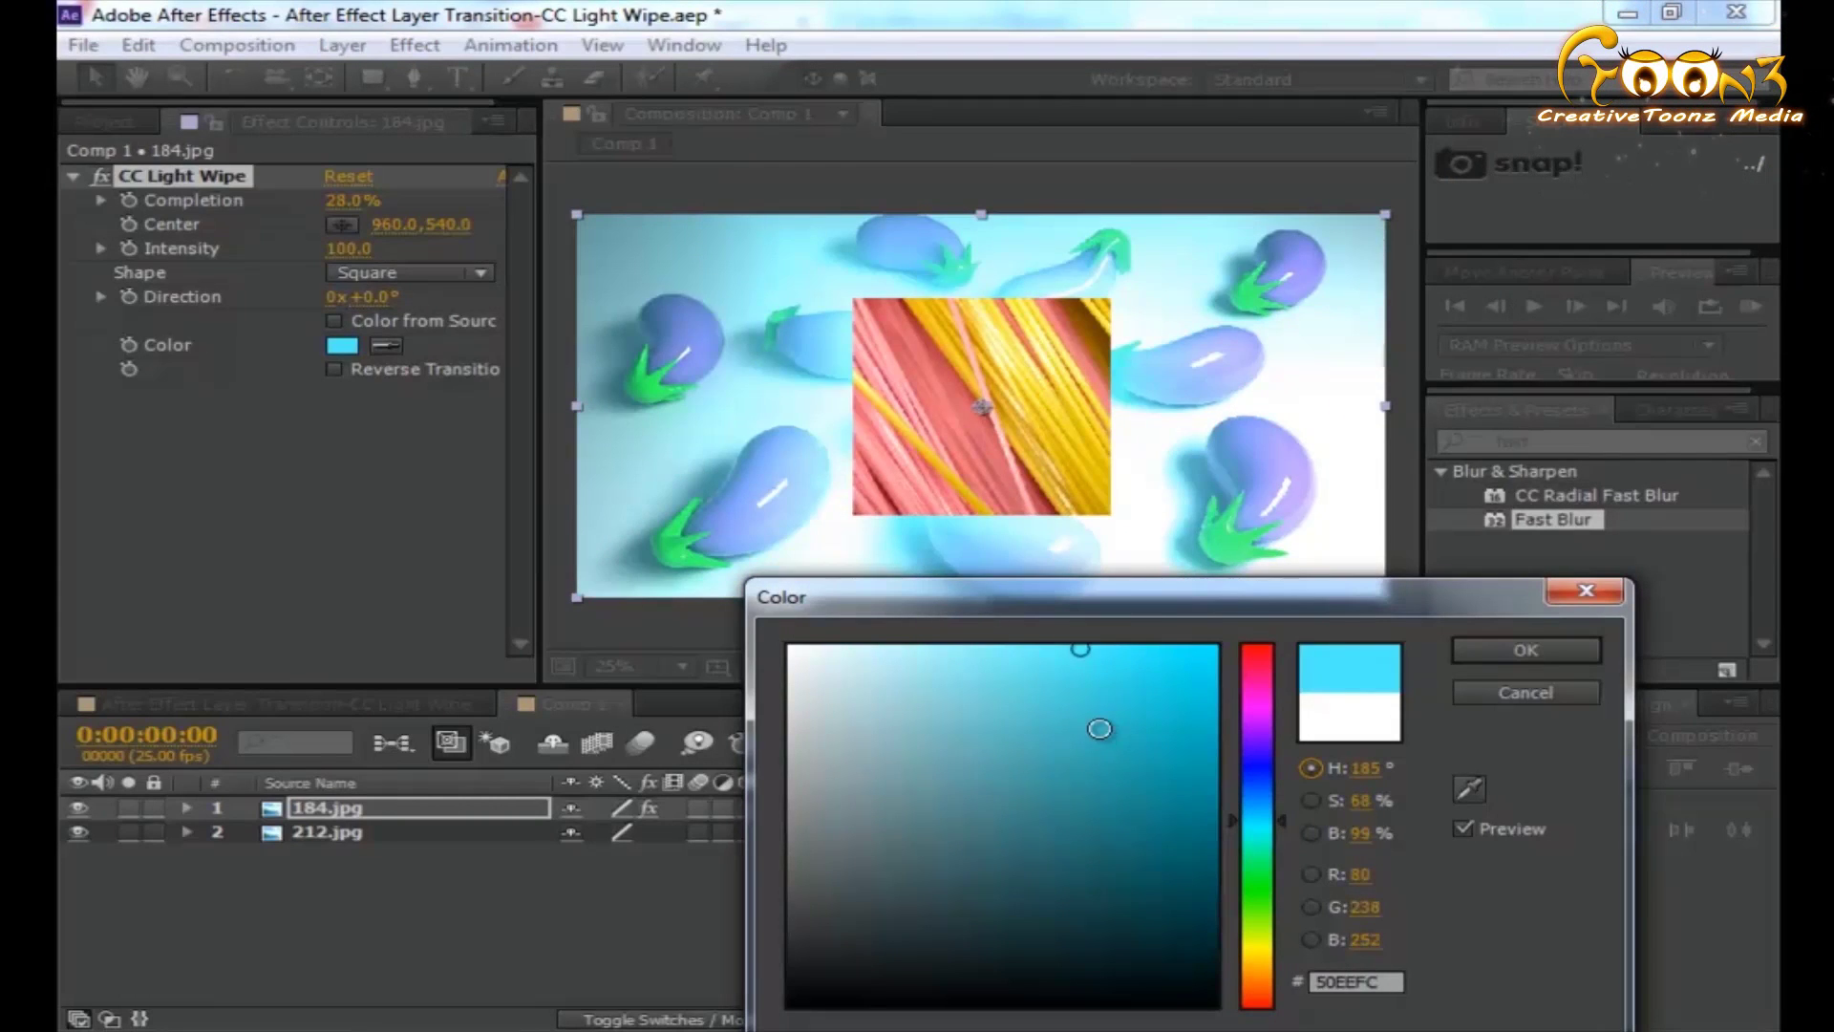
left_click(1148, 667)
left_click(1249, 950)
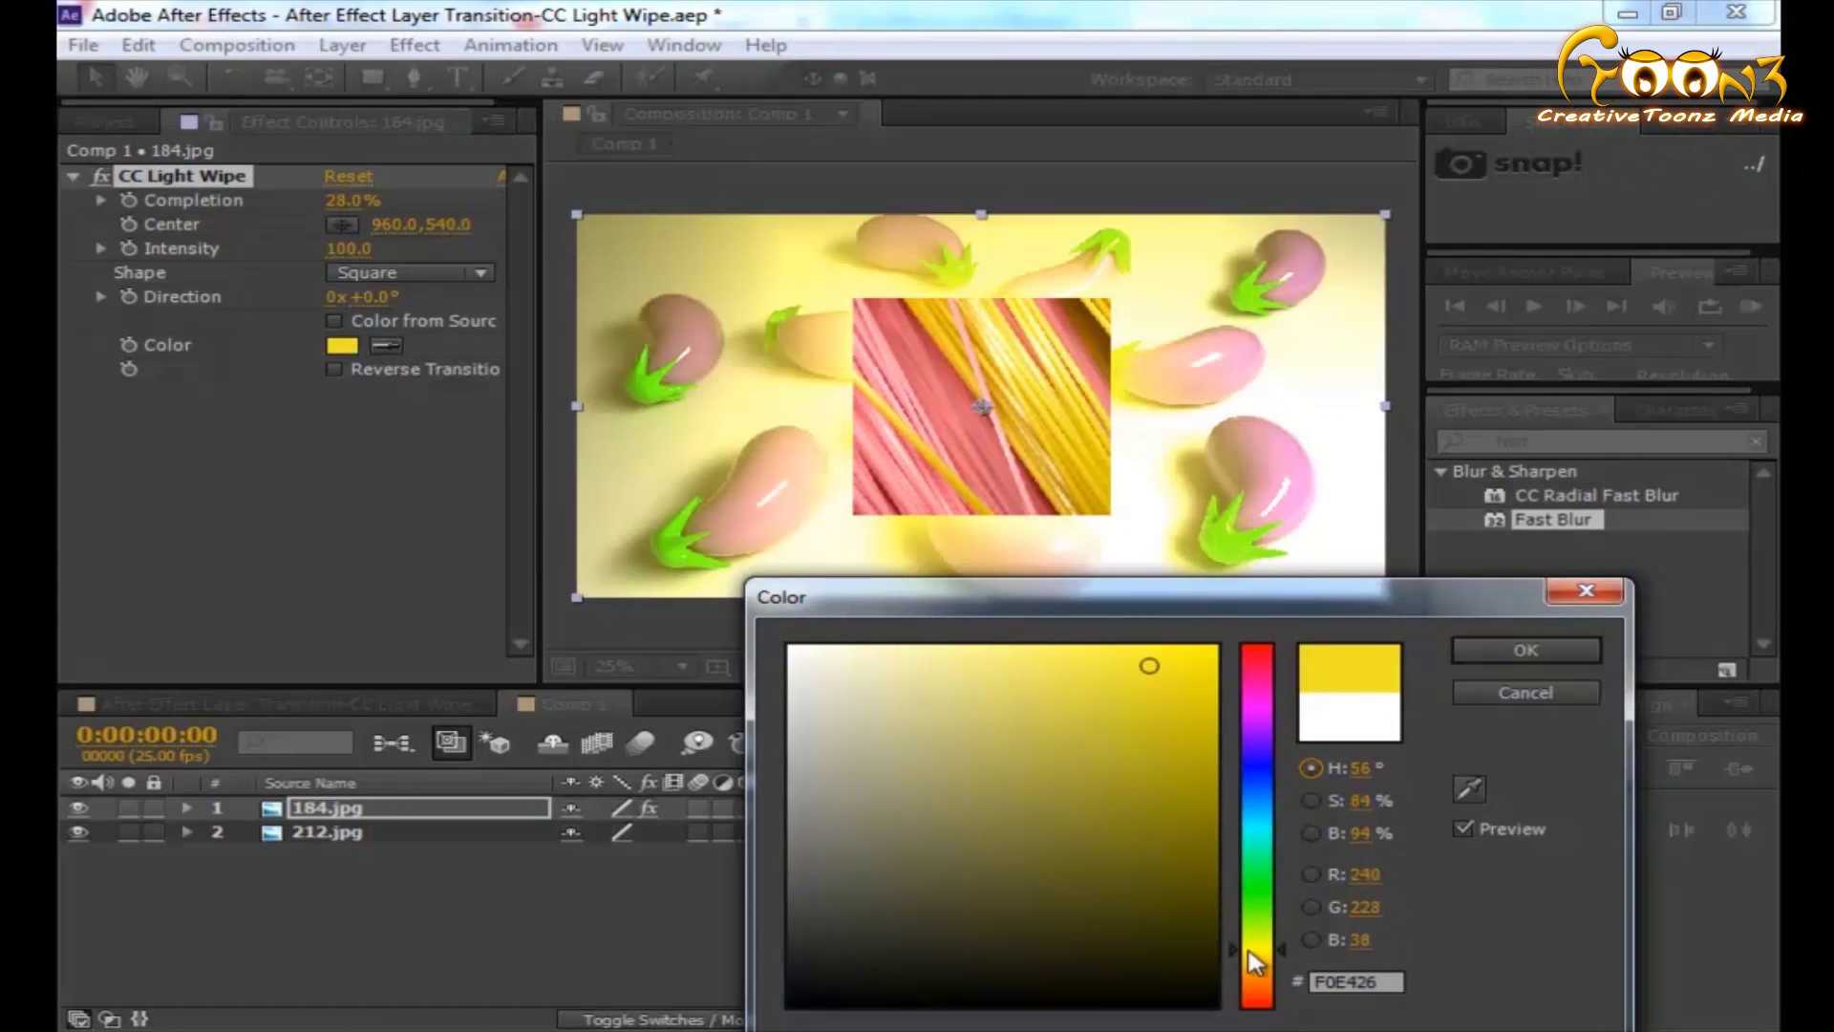
left_click(1170, 647)
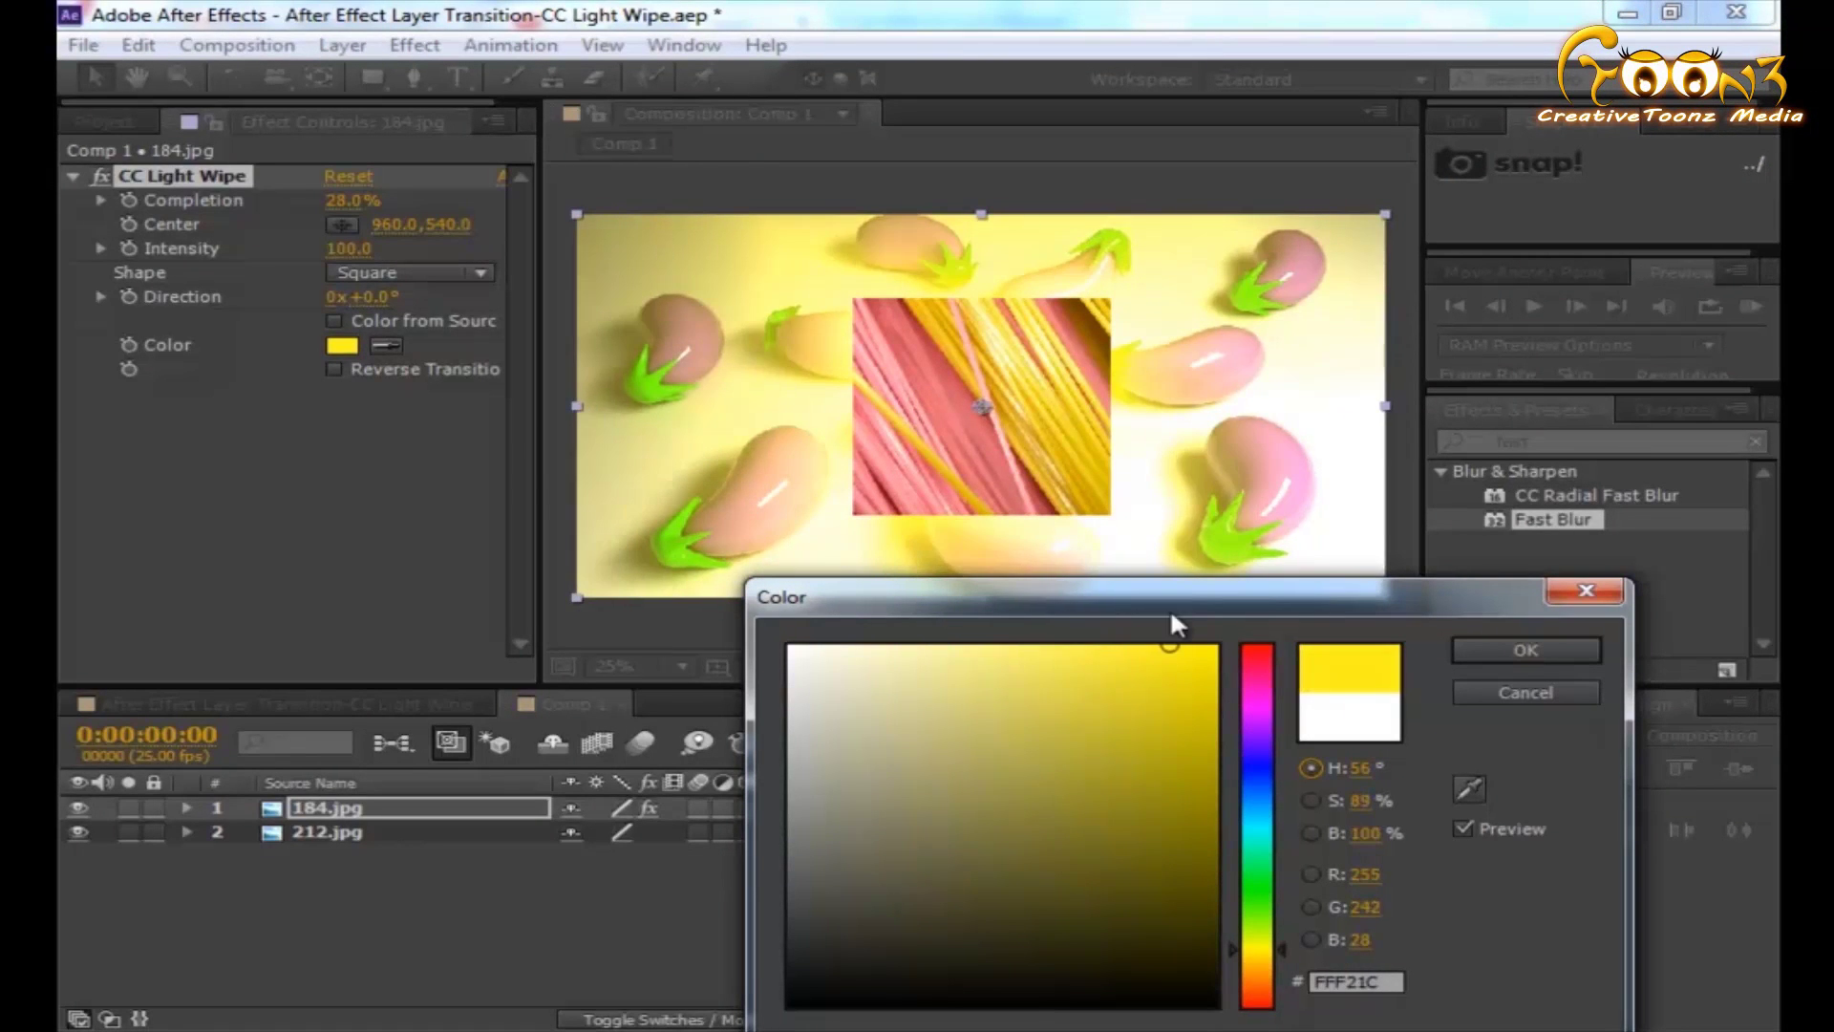
left_click(1540, 650)
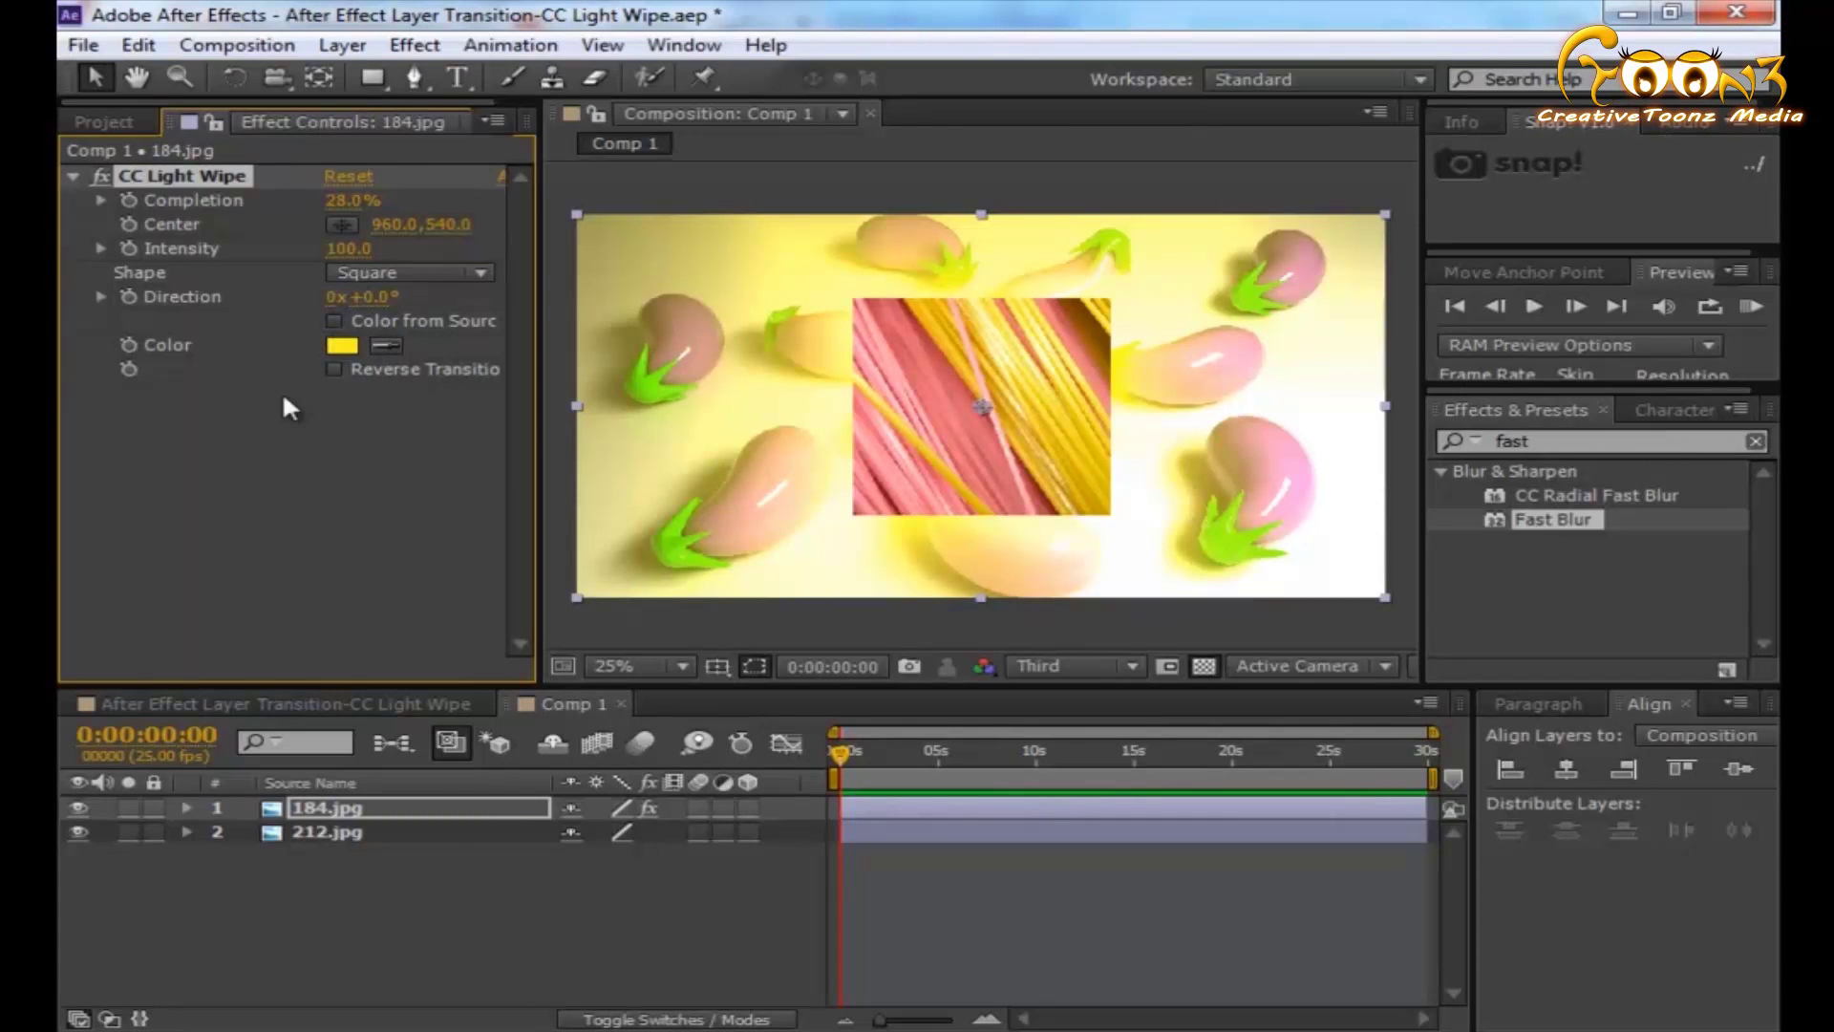
- Enable Color from Source and Reverse Transition, leaving Completion at 64%
left_click(391, 322)
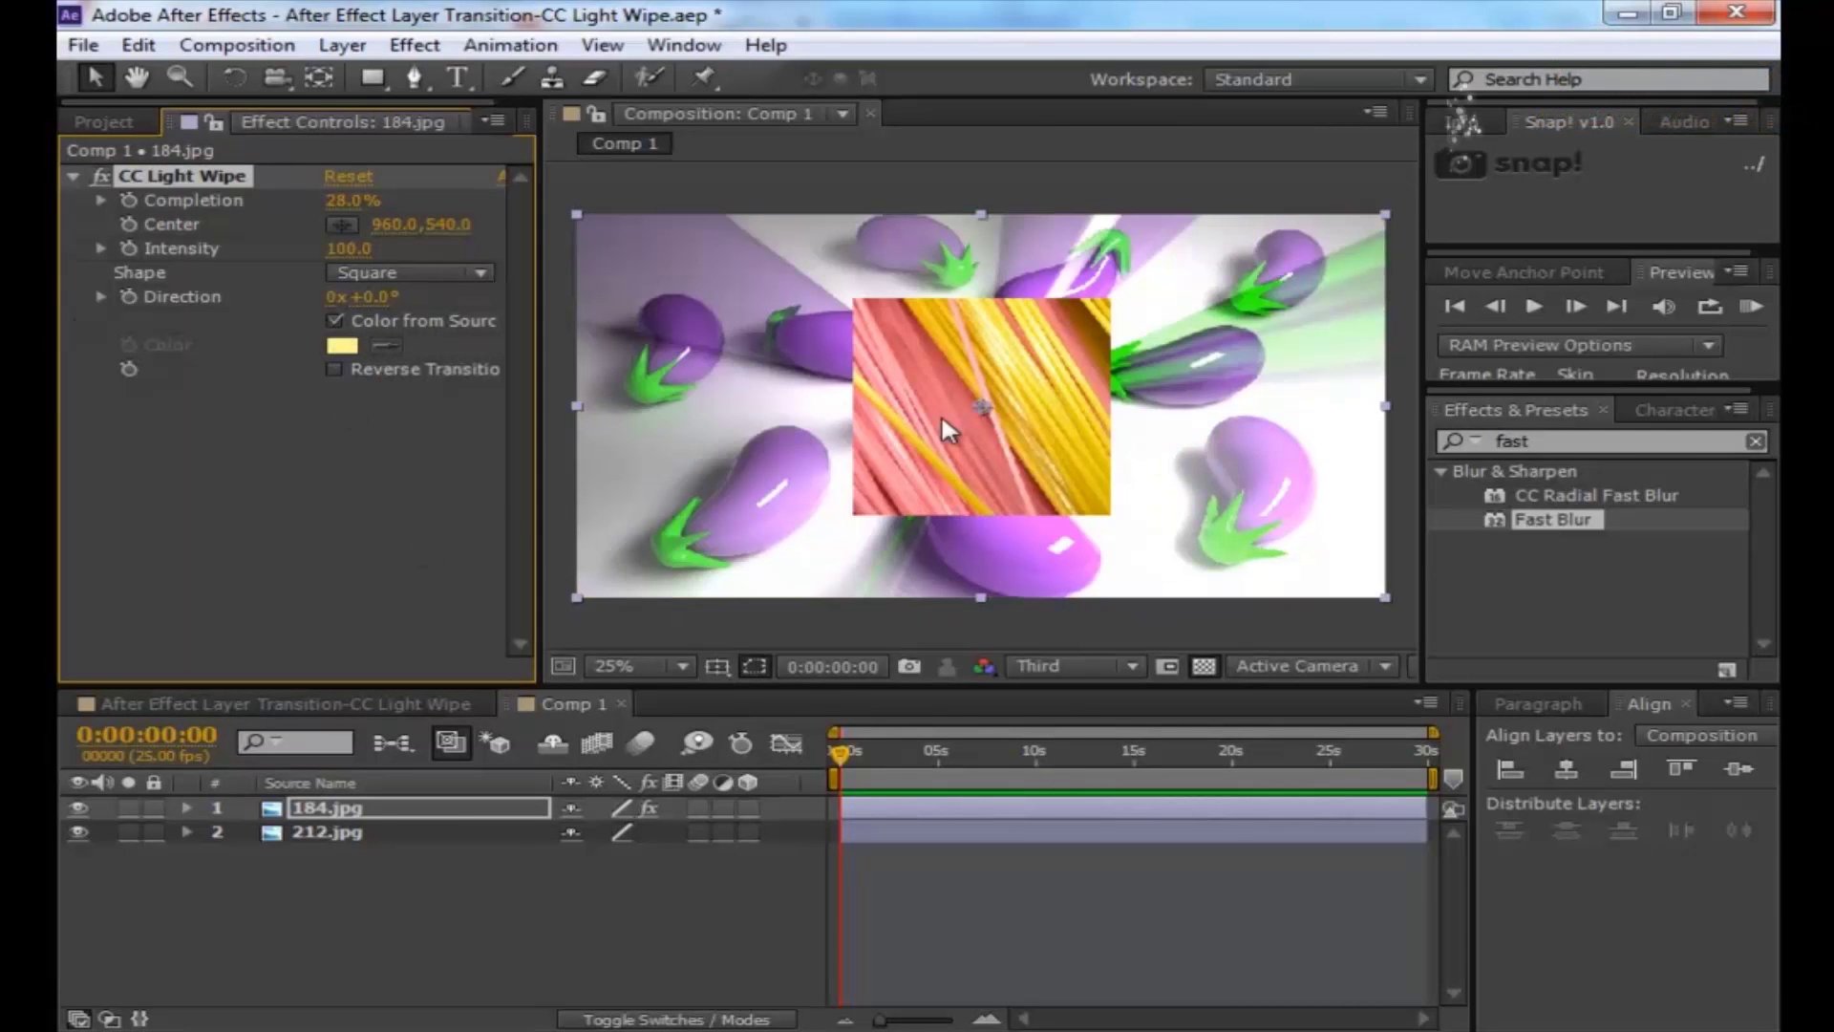
left_click_drag(336, 216, 406, 260)
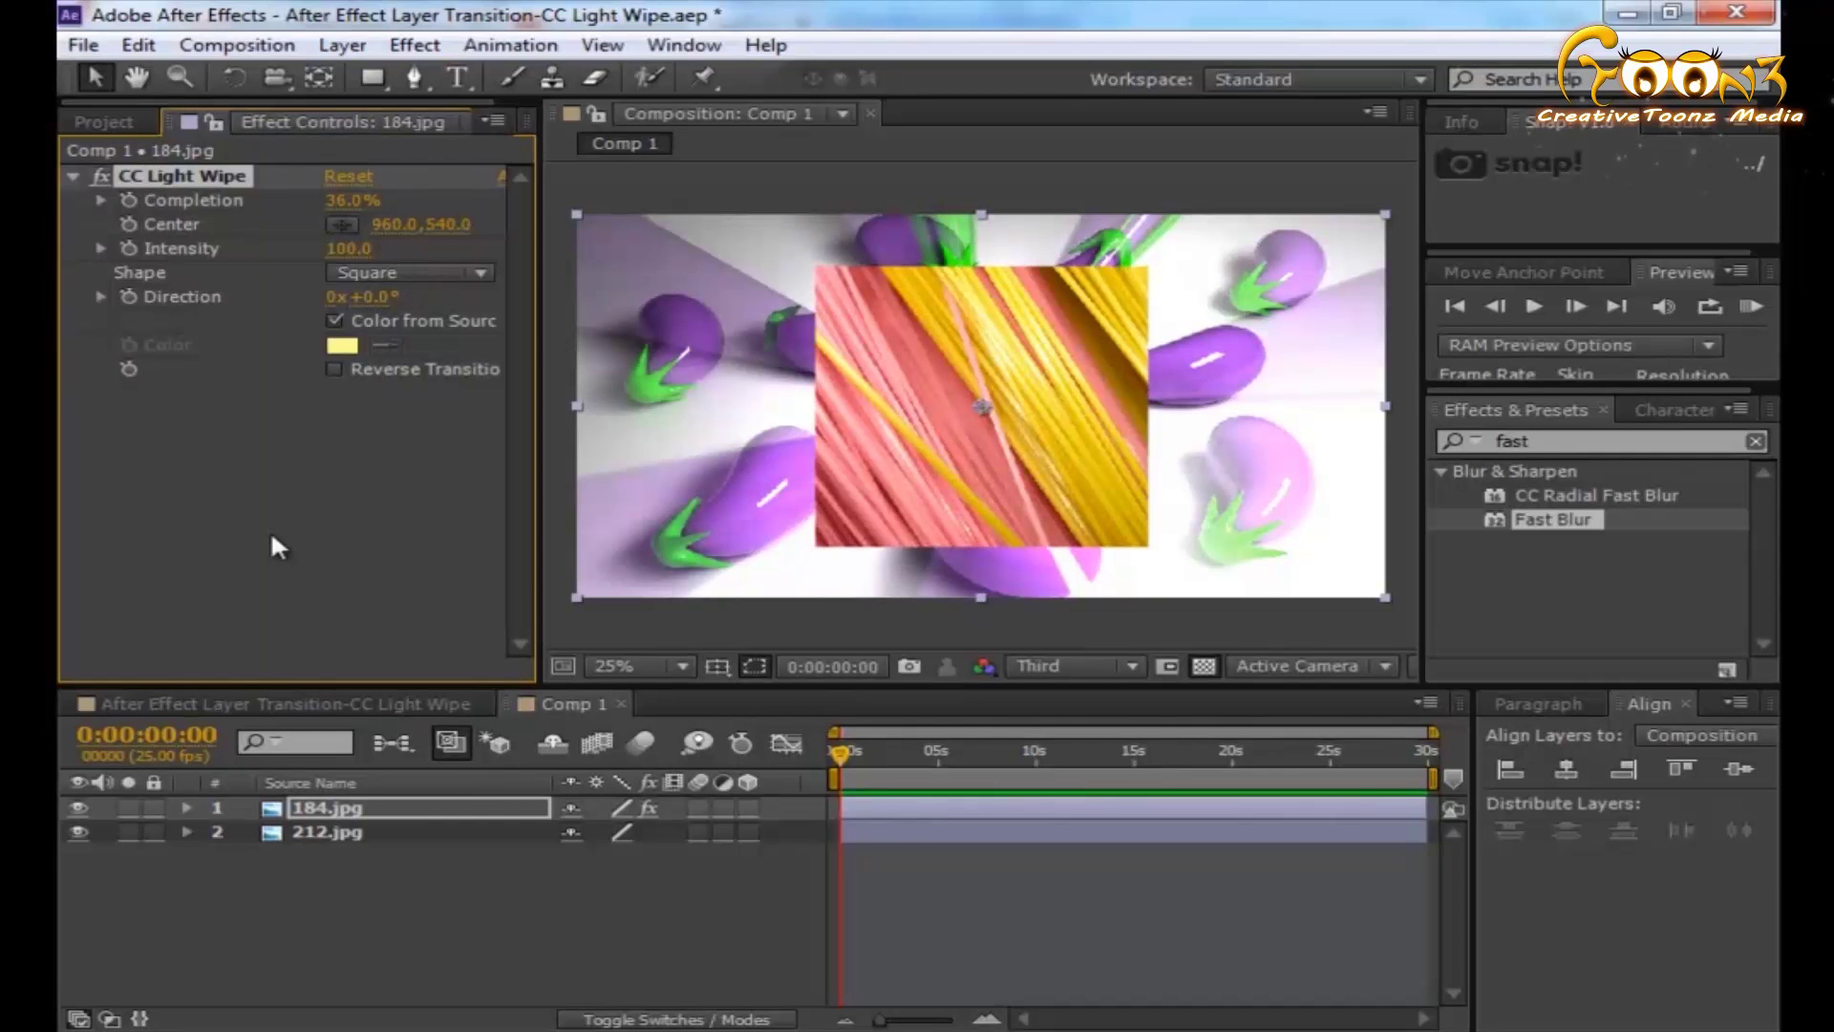
left_click(335, 370)
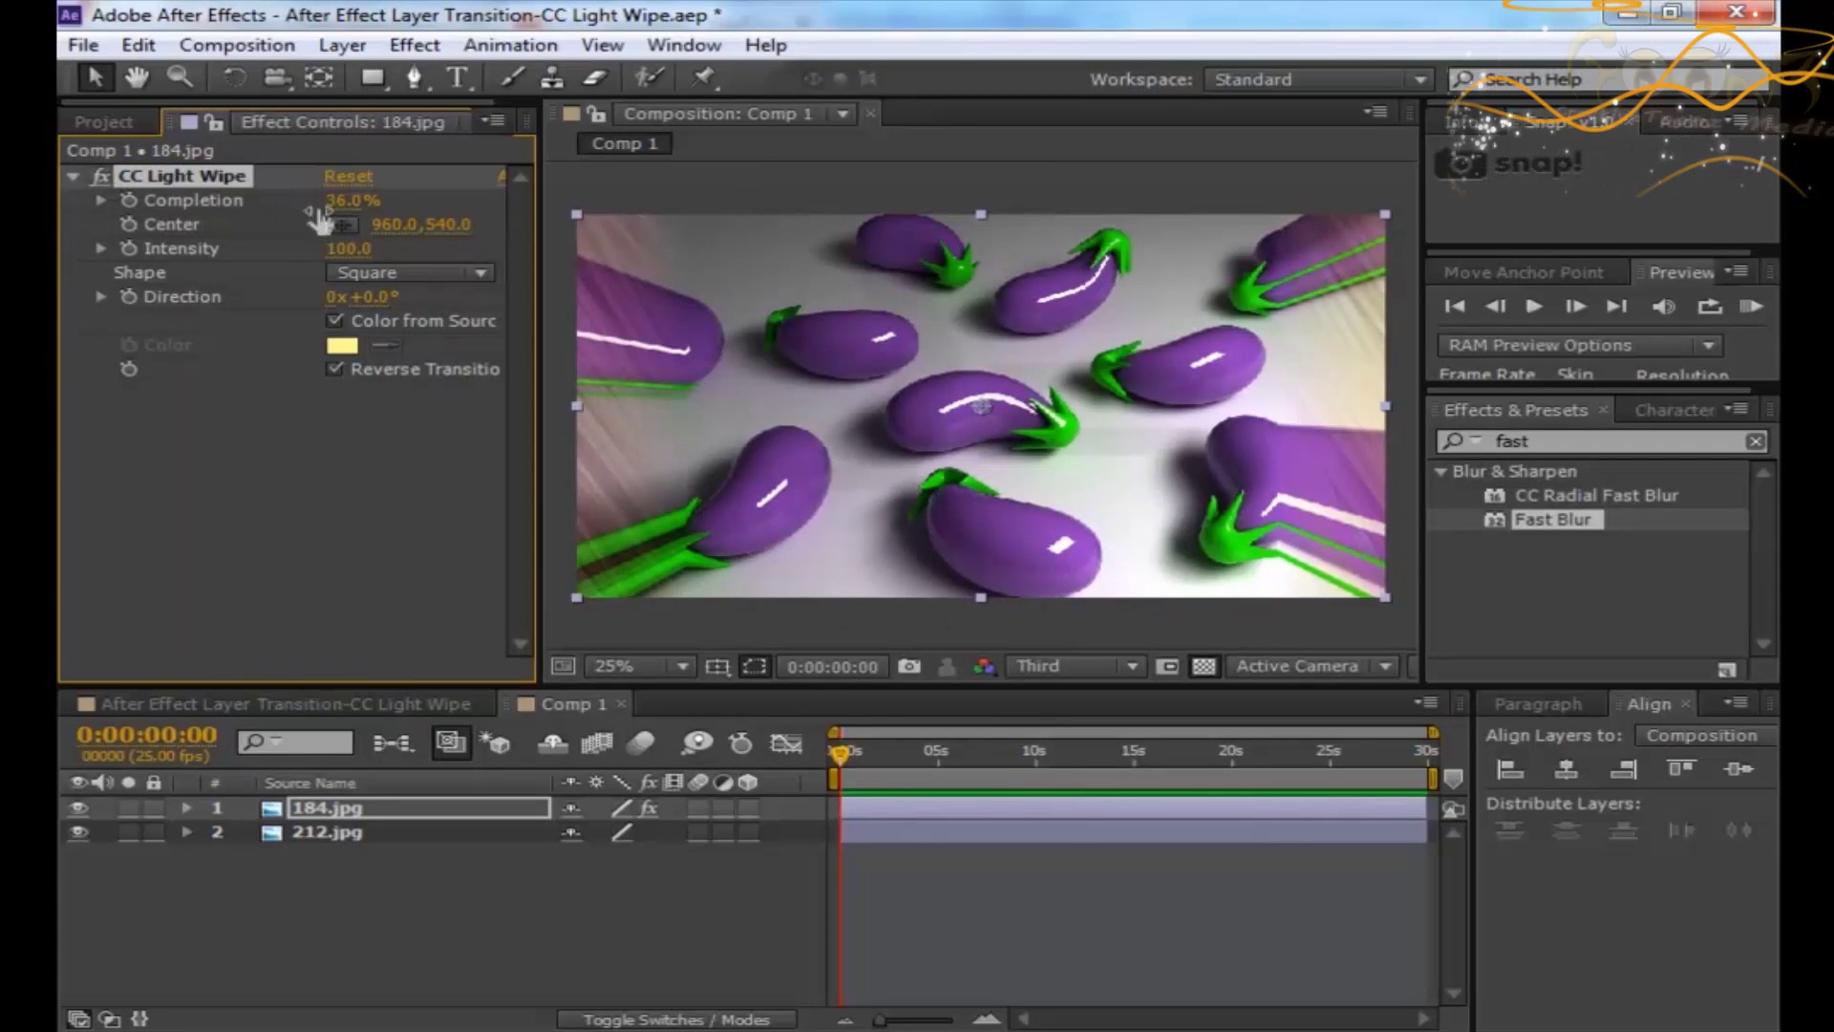
left_click_drag(350, 201, 453, 251)
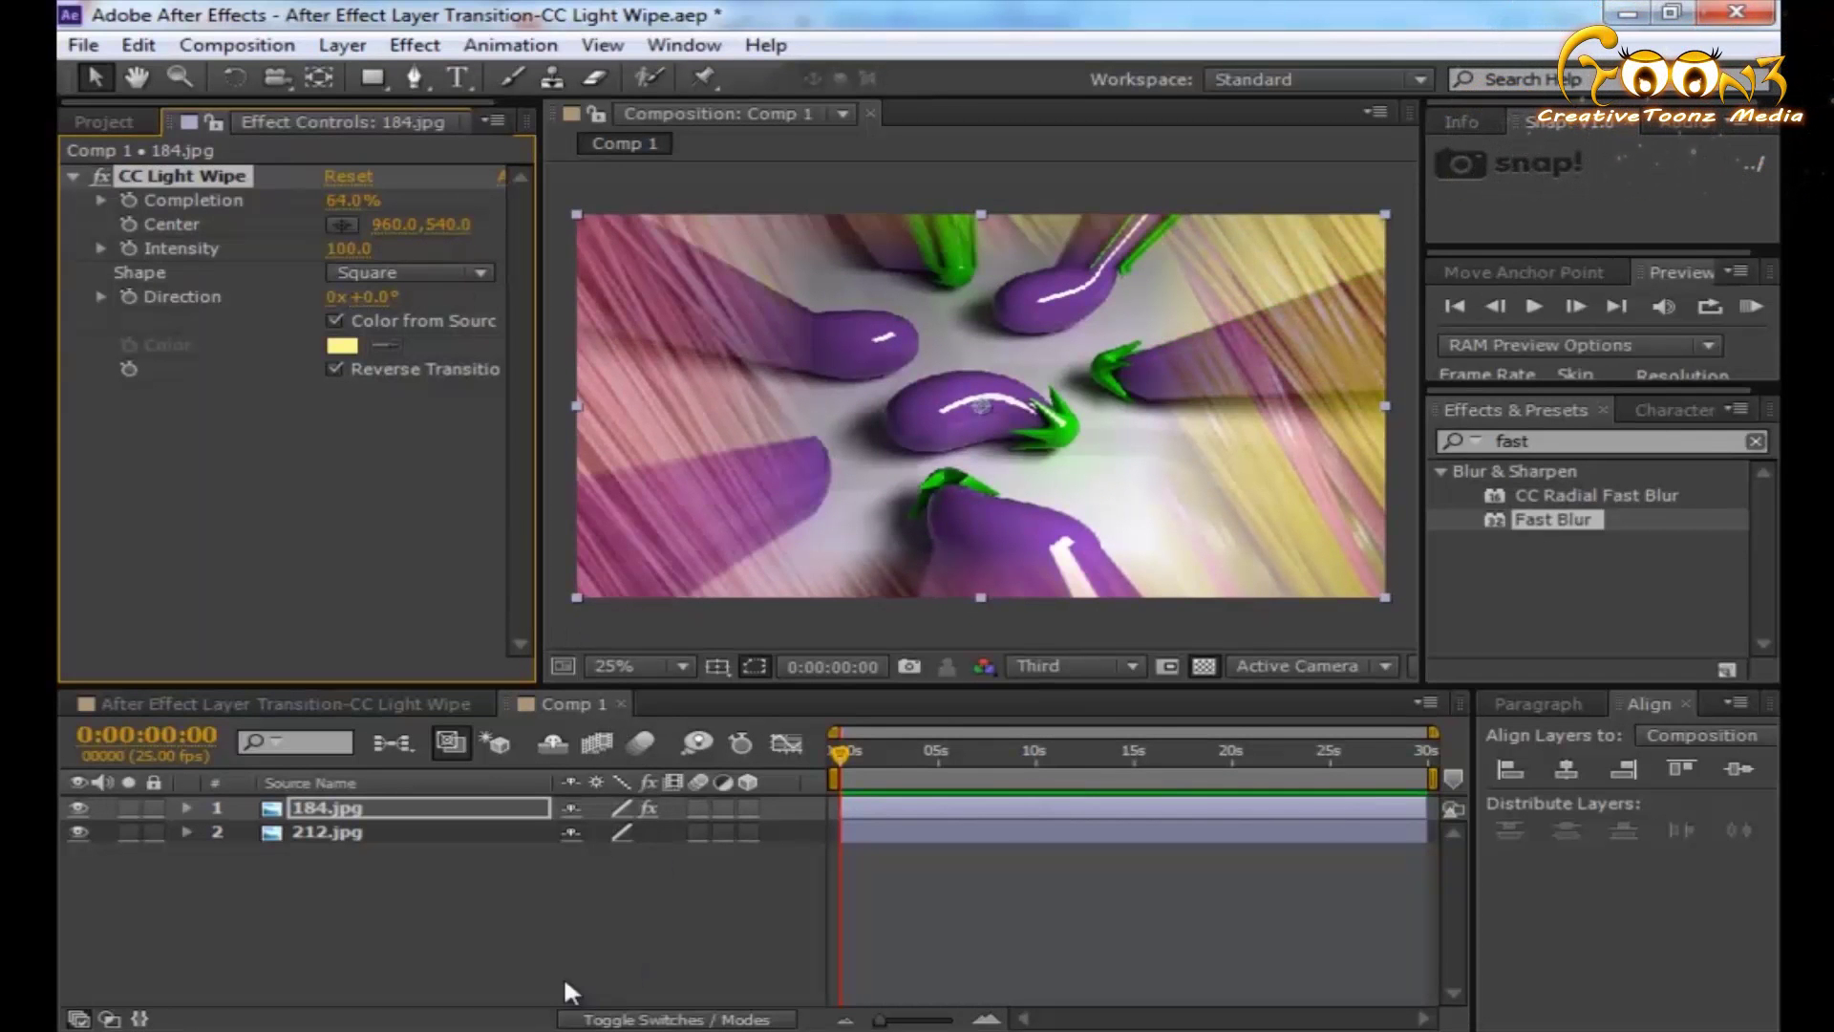
- Keyframe Completion from 0% at 0:00:00:00 to 100% at 0:00:01:01, then return to the start
left_click(417, 808)
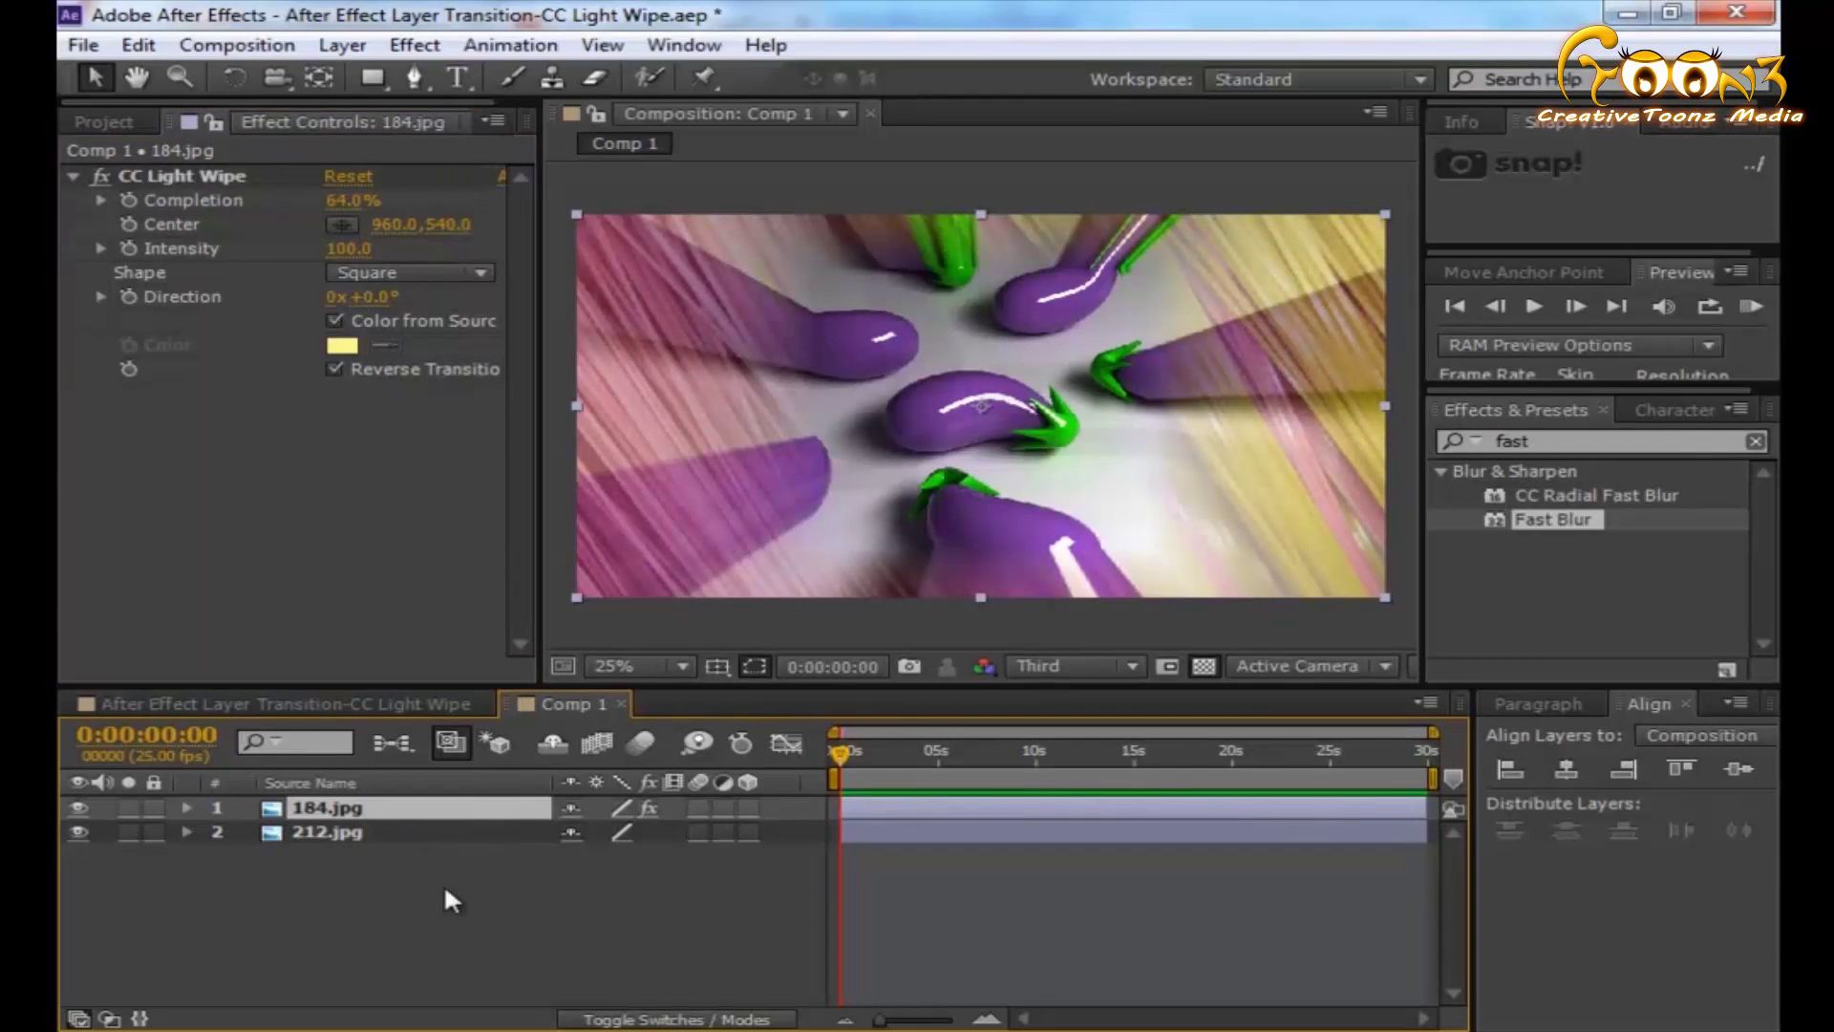
key("ctrl+z")
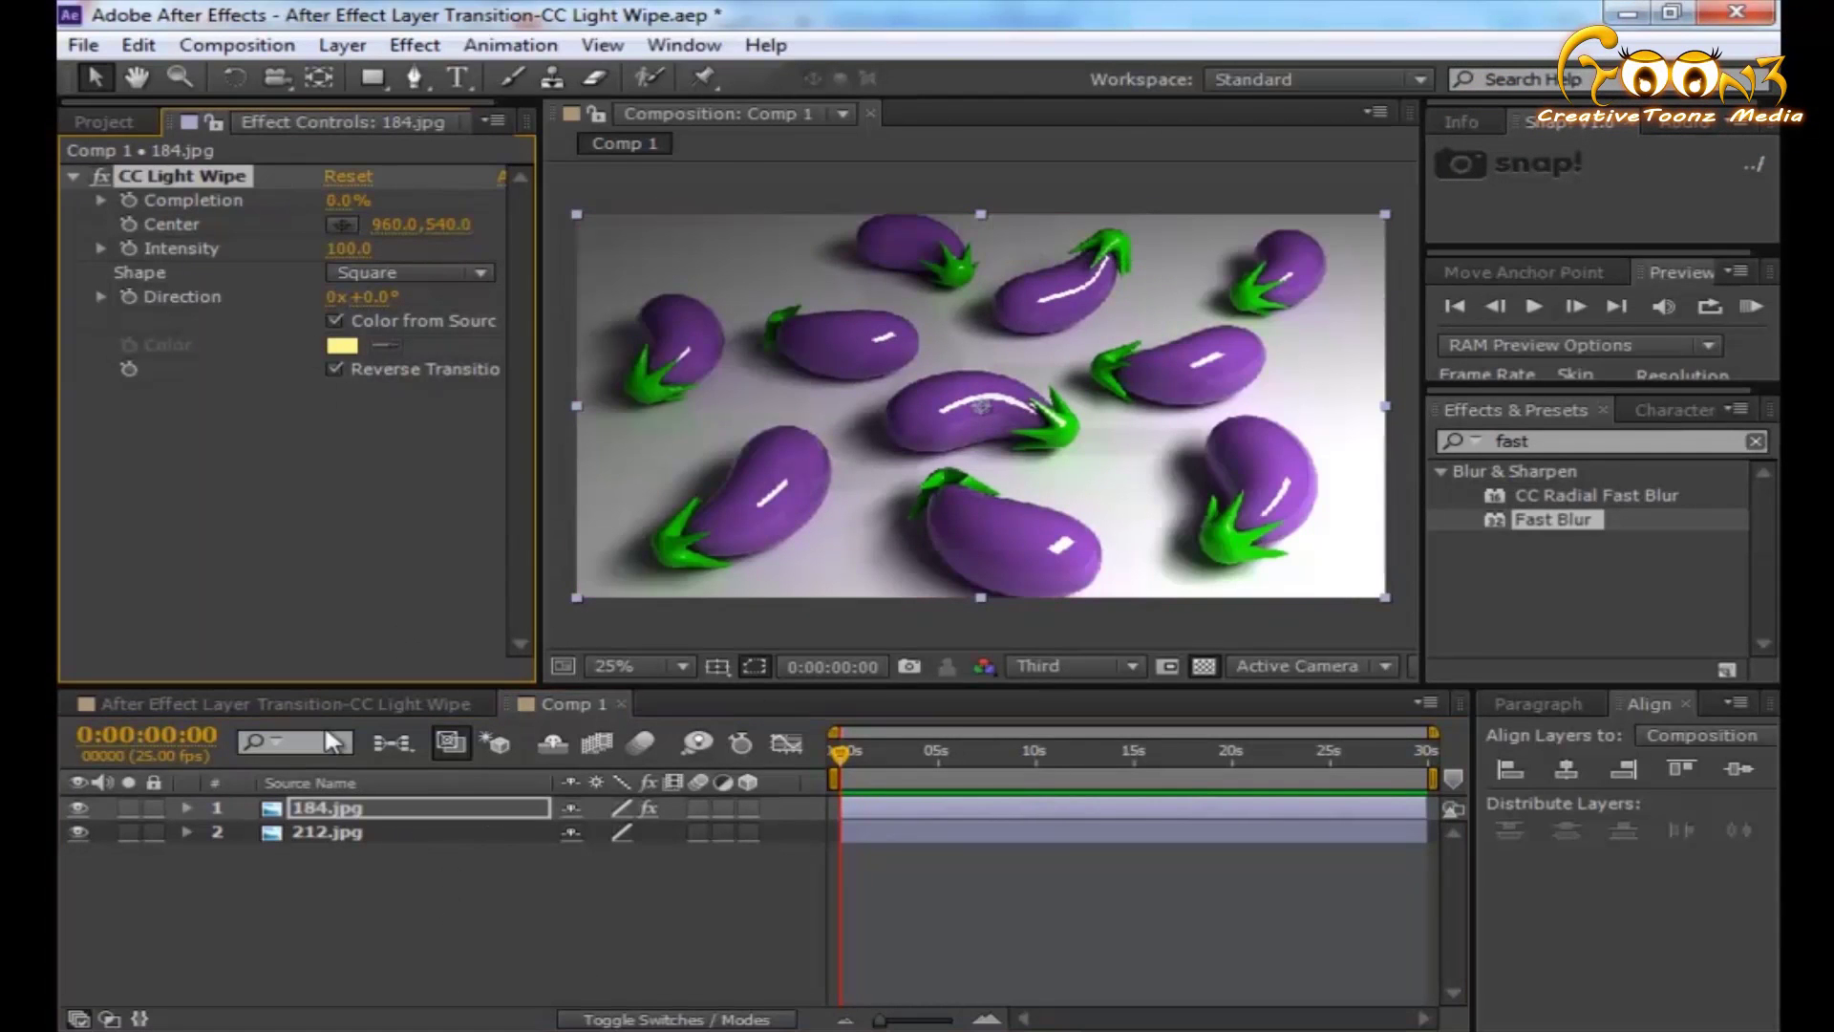
left_click(317, 812)
left_click(135, 196)
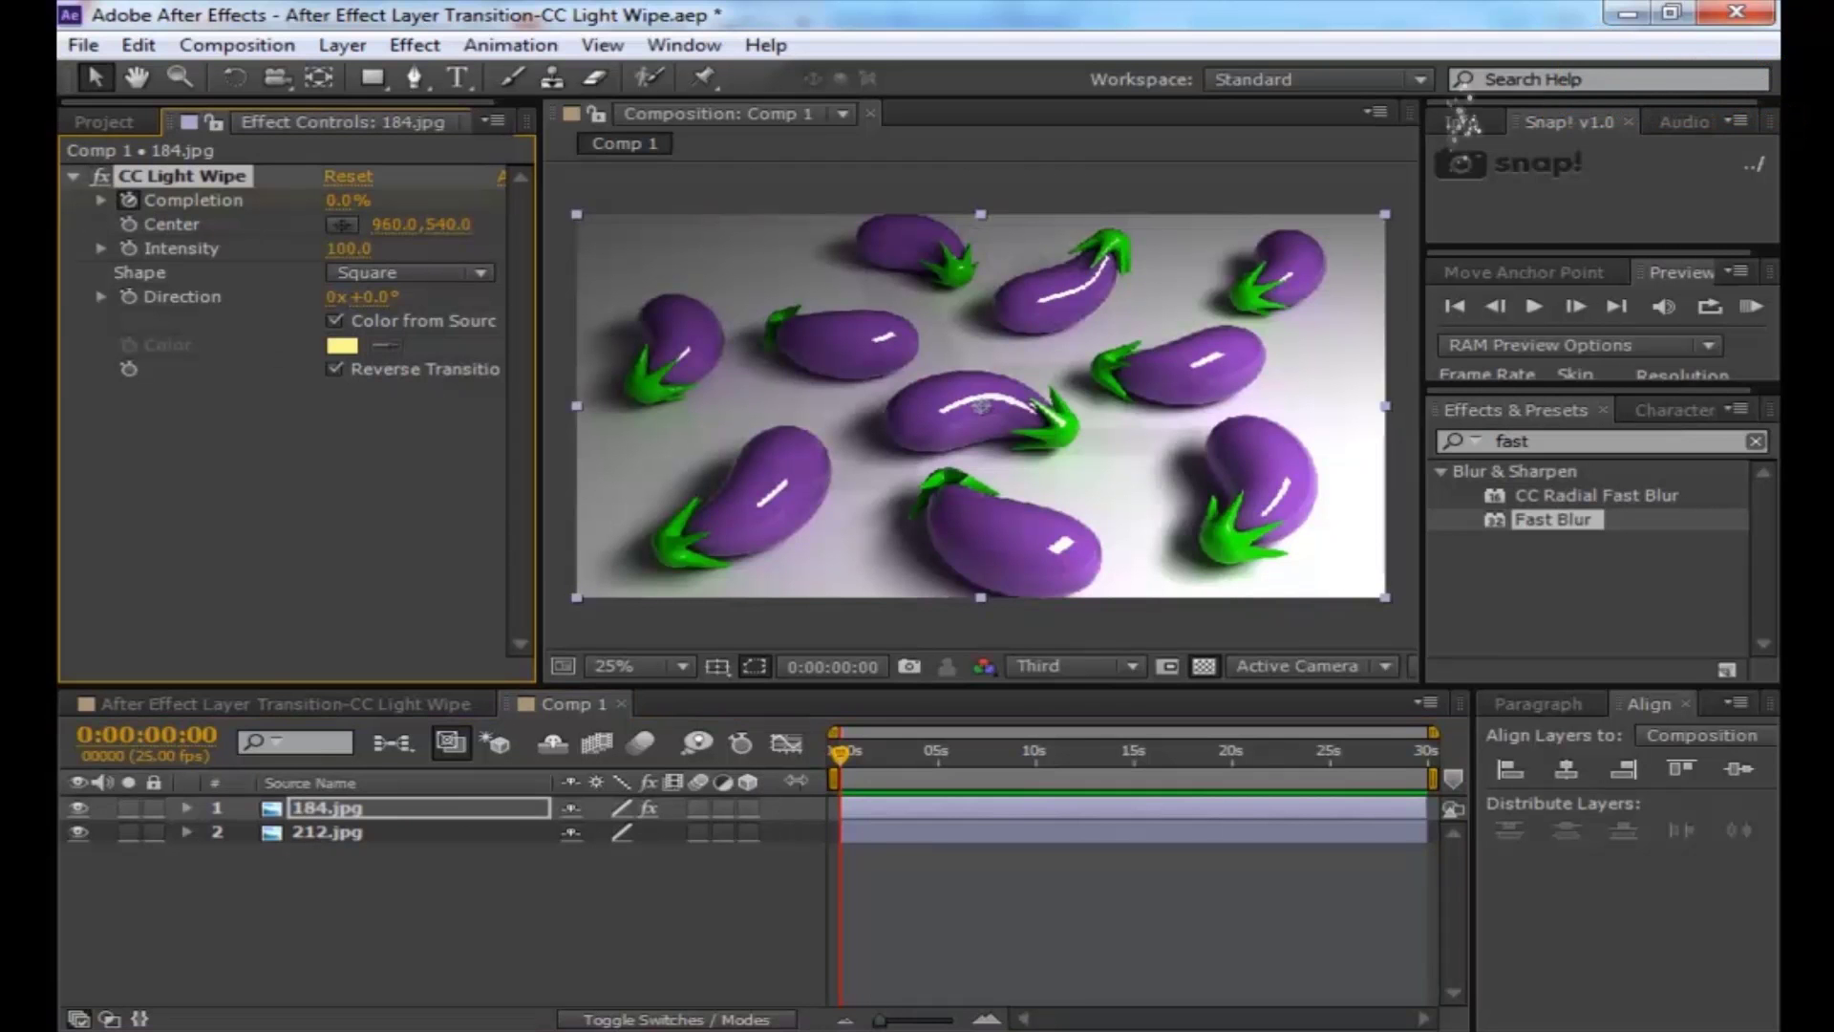
scroll(904, 903, "up", 5)
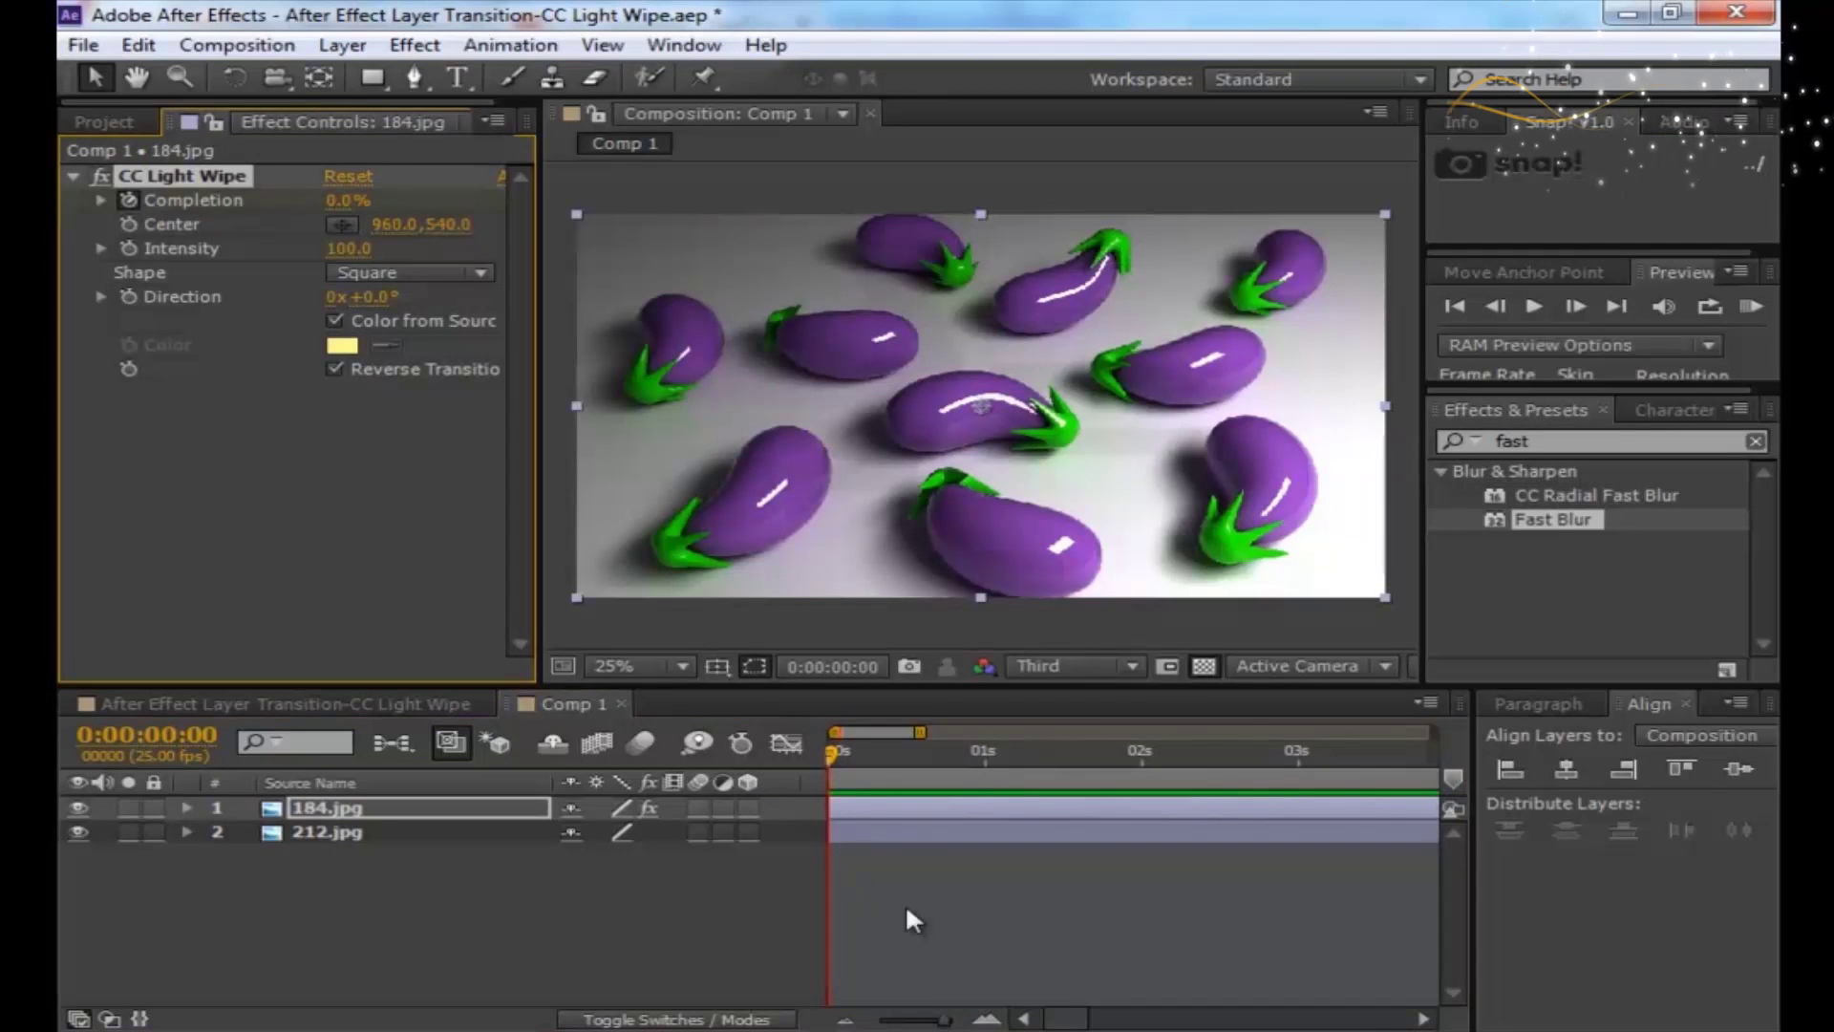
left_click(1079, 1021)
scroll(1047, 925, "down", 1)
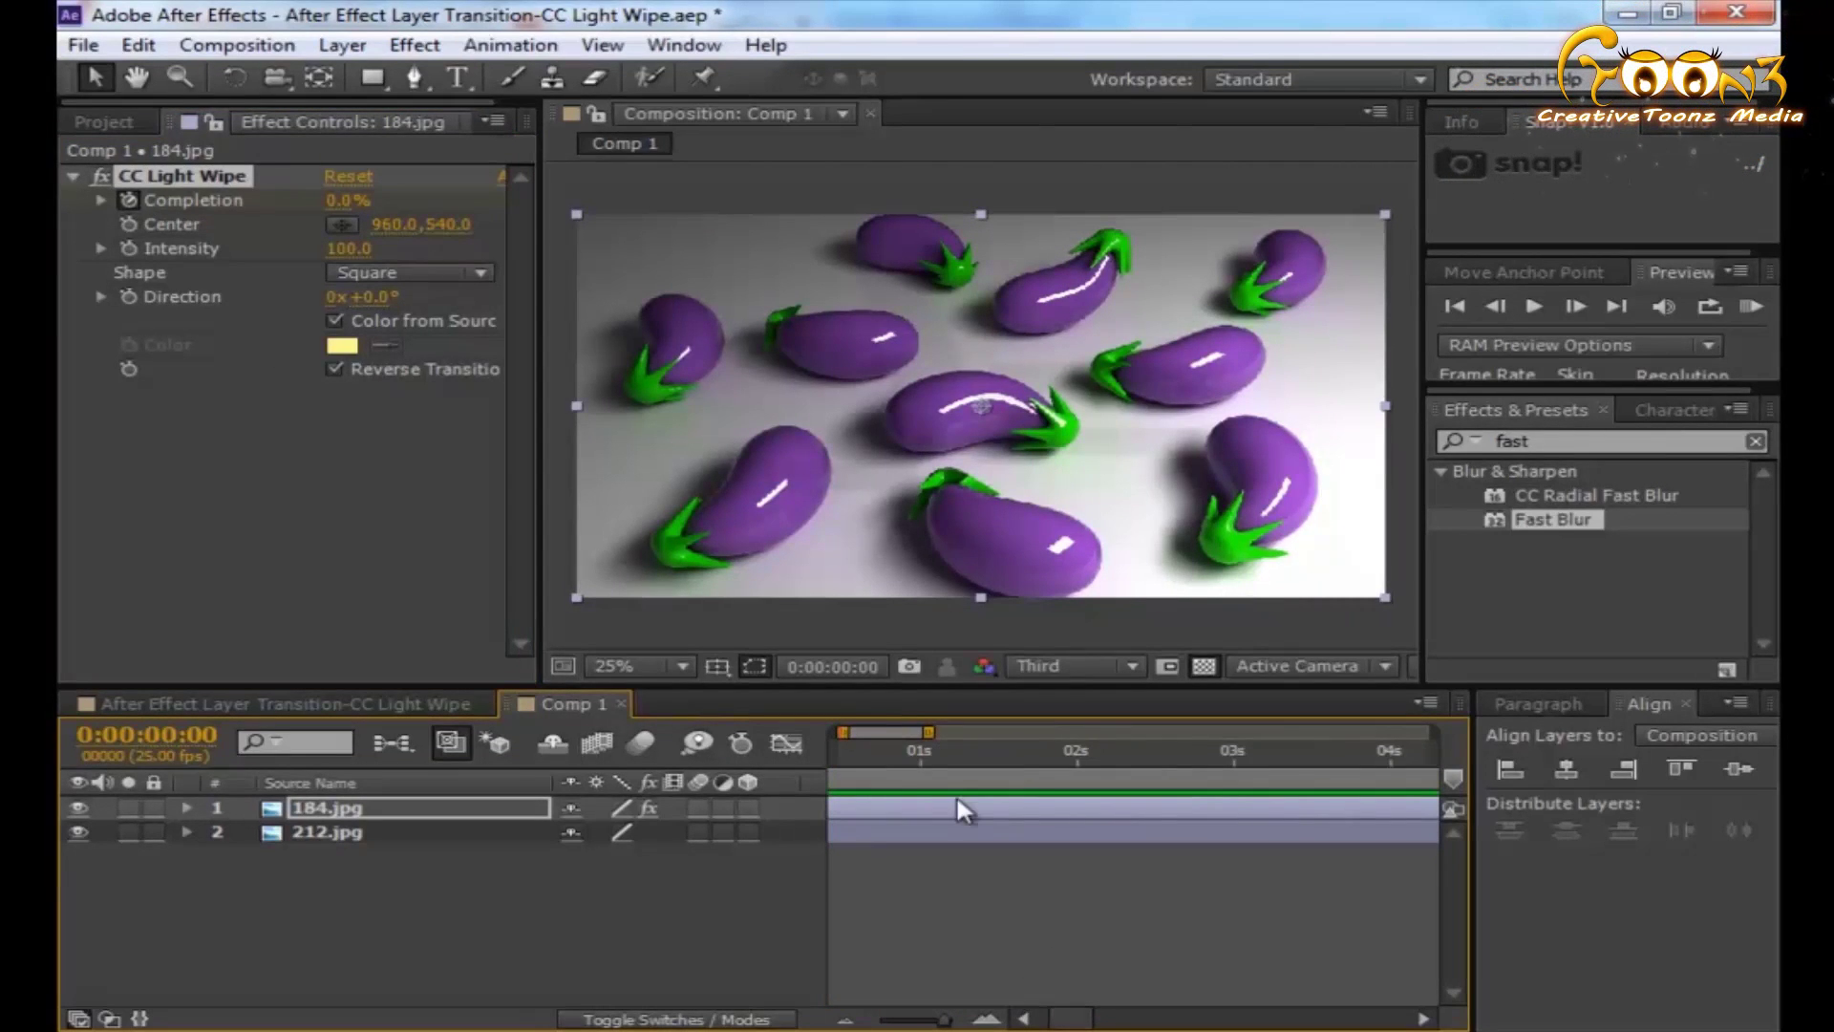
left_click_drag(350, 218, 379, 197)
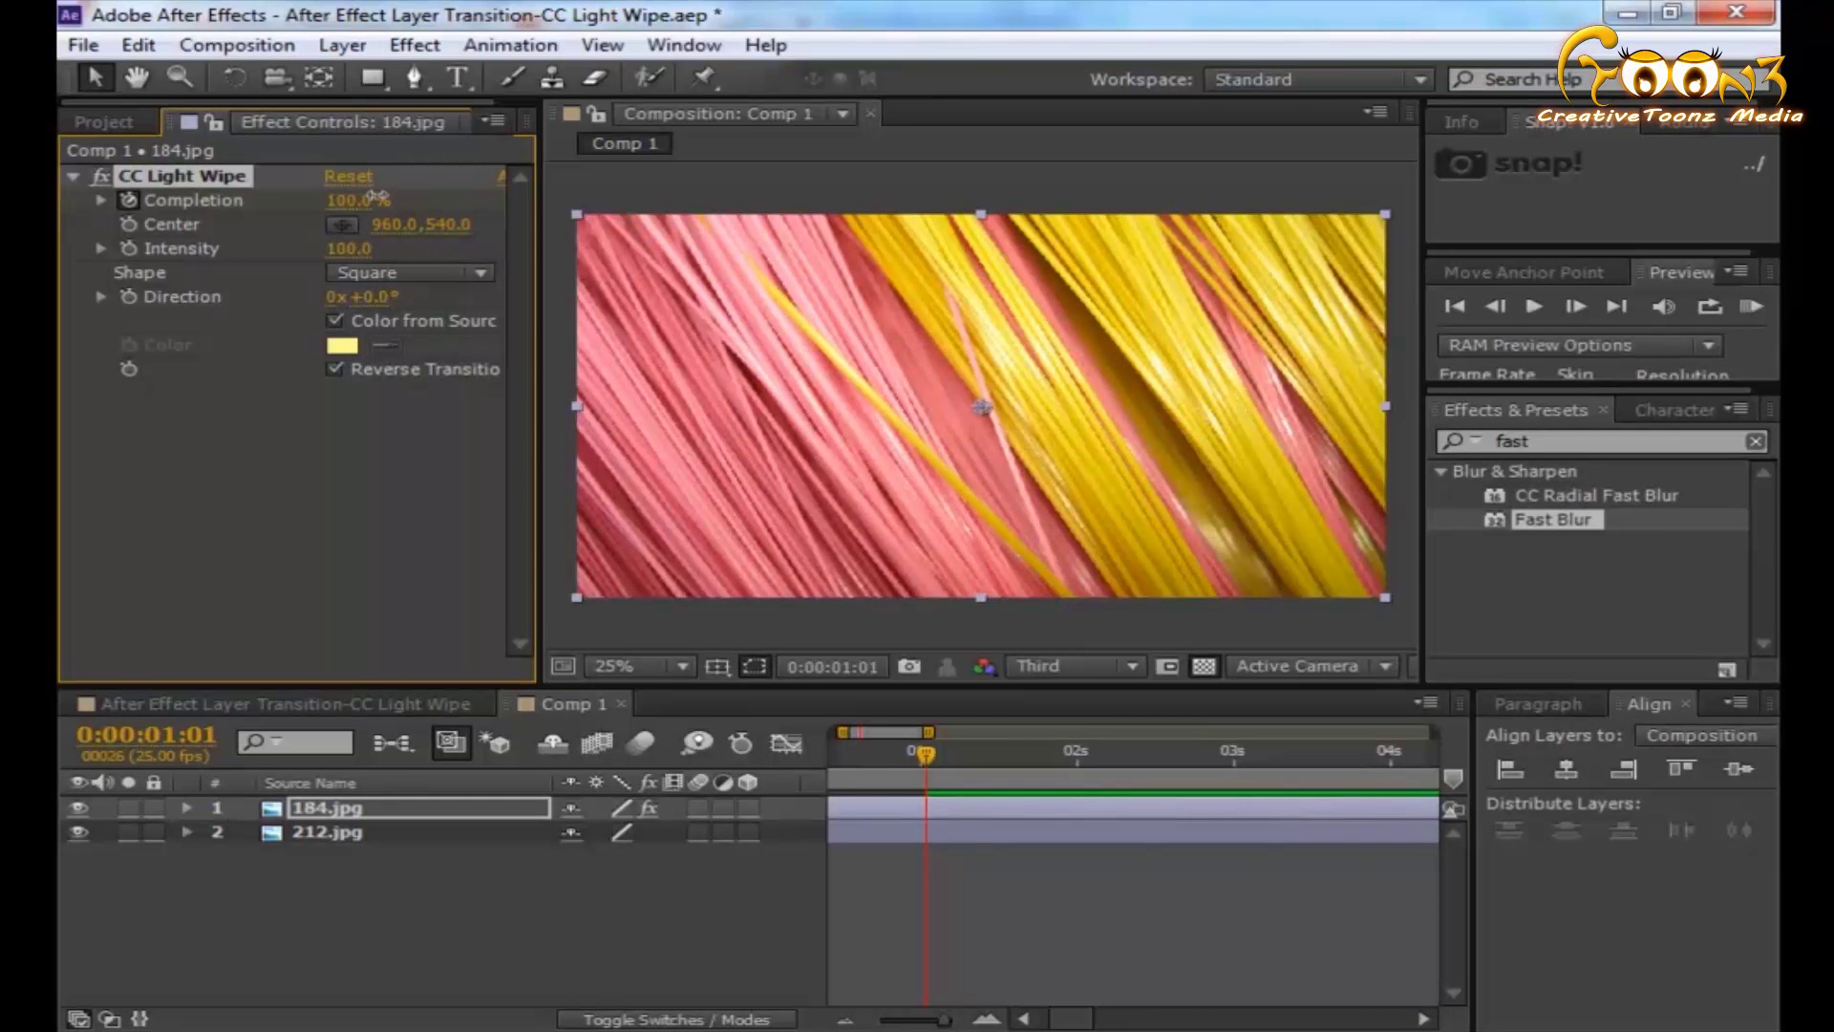
left_click(1454, 305)
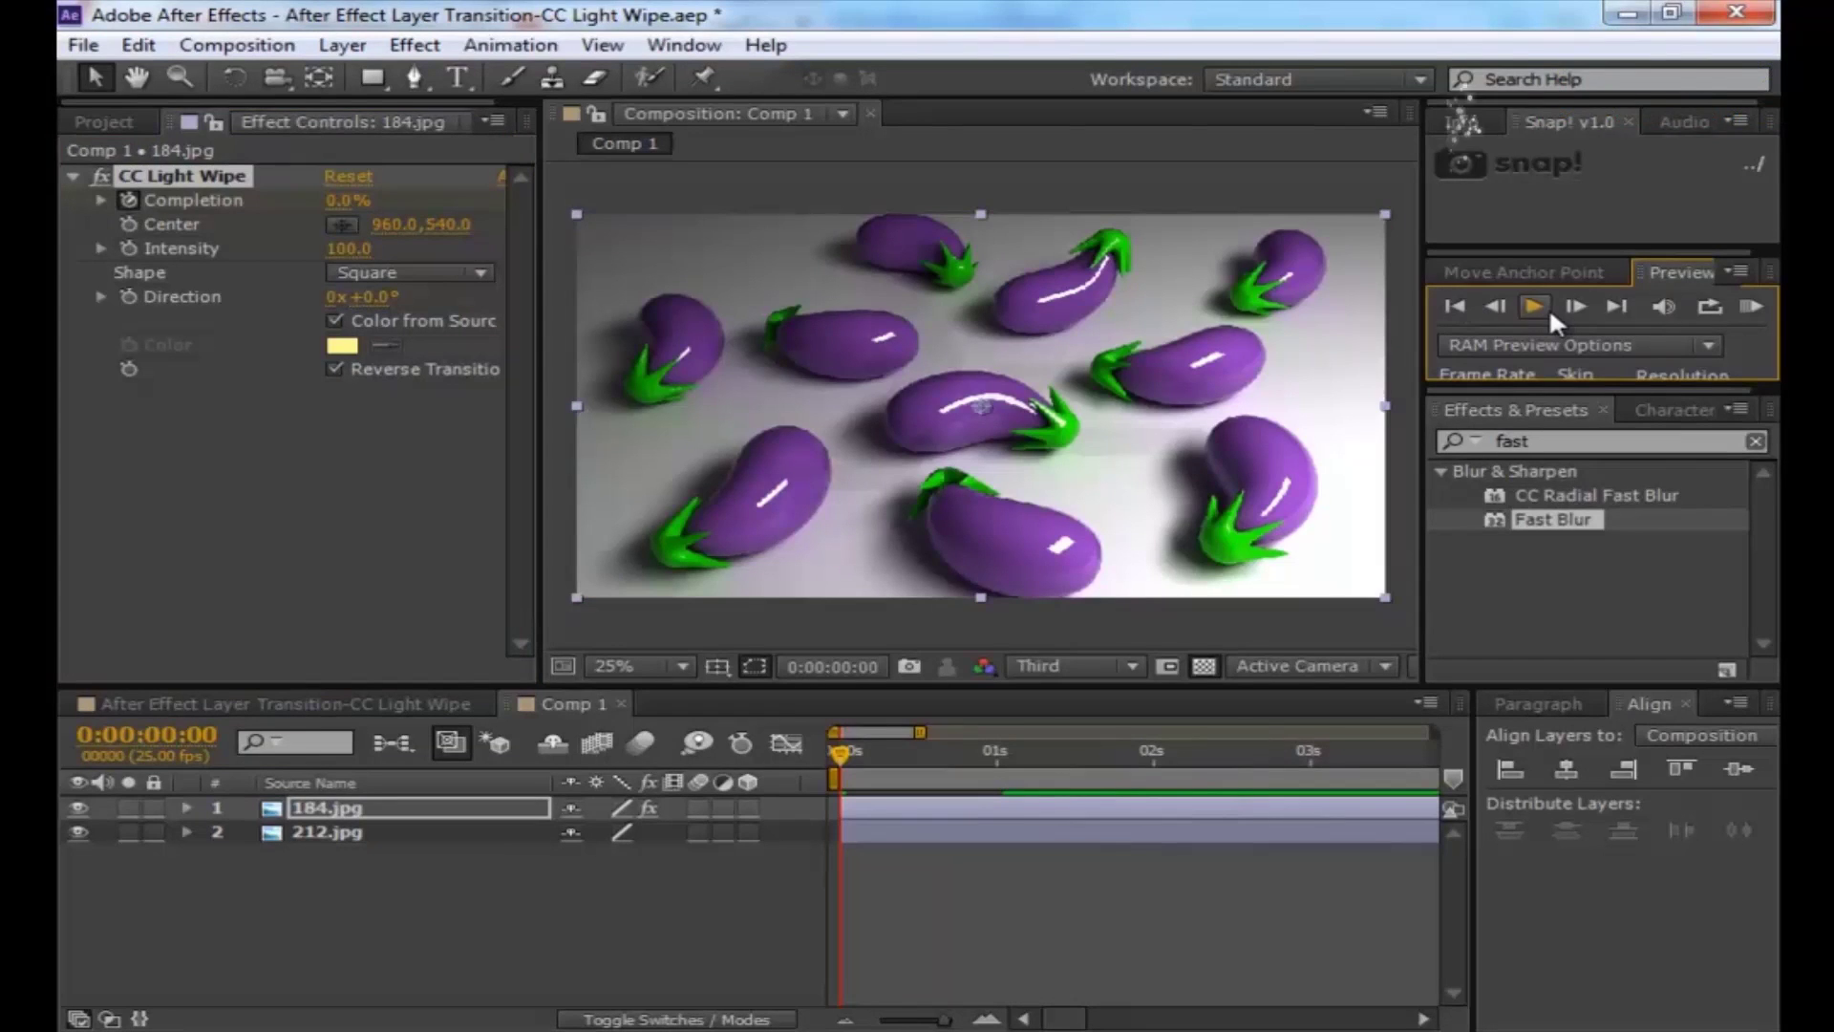